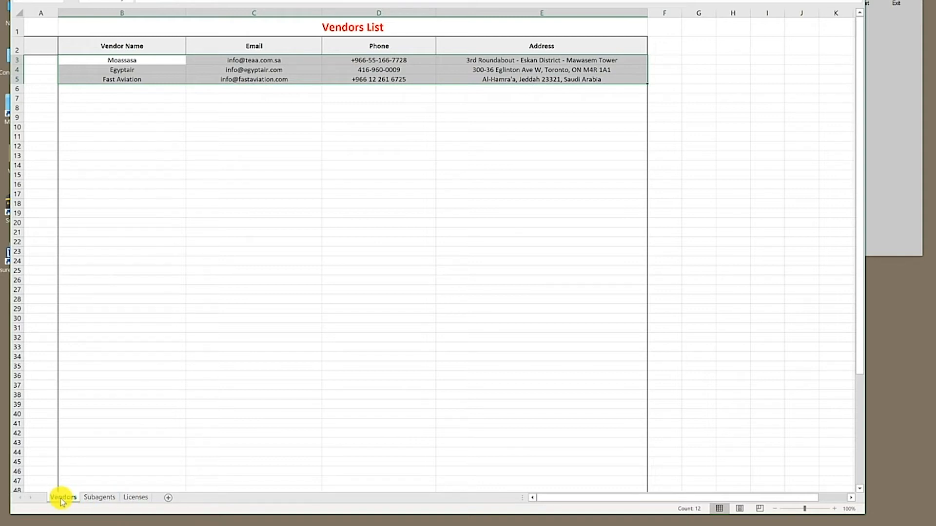
Review the entries on the Vendors and Subagents sheets, and open the Licenses sheet of the master codes workbook
left_click(257, 125)
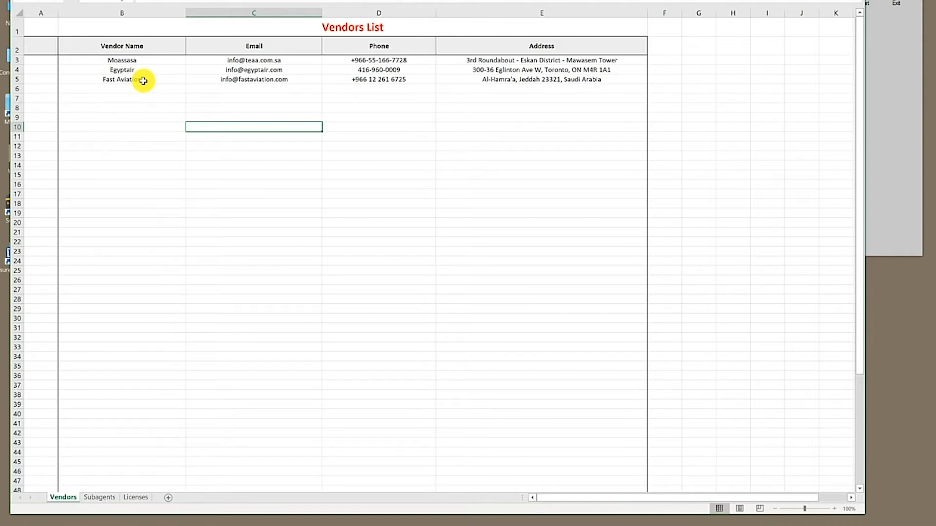
left_click(100, 498)
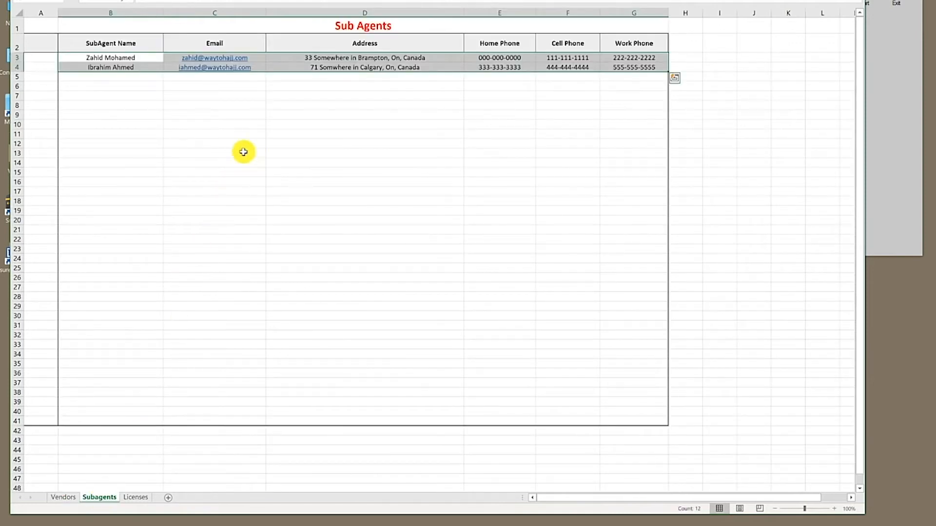
left_click(193, 131)
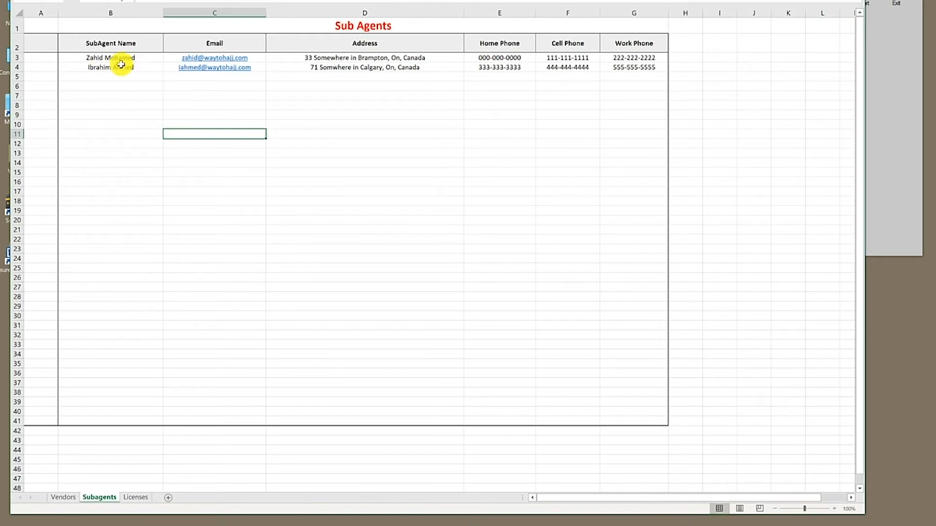
left_click(136, 498)
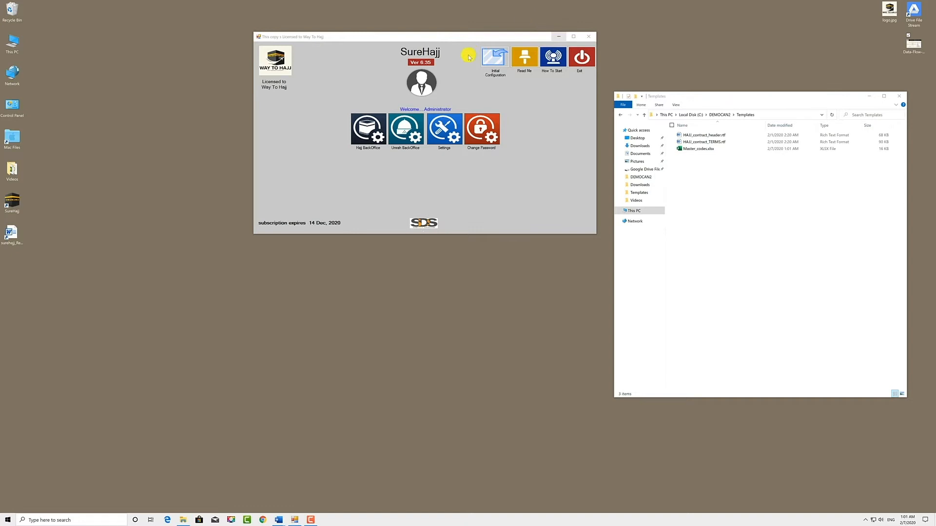
Switch to SureHajj, open the initial configuration's master codes import step and choose Master_codes.xlsx from the Templates folder as the import file
left_click(448, 59)
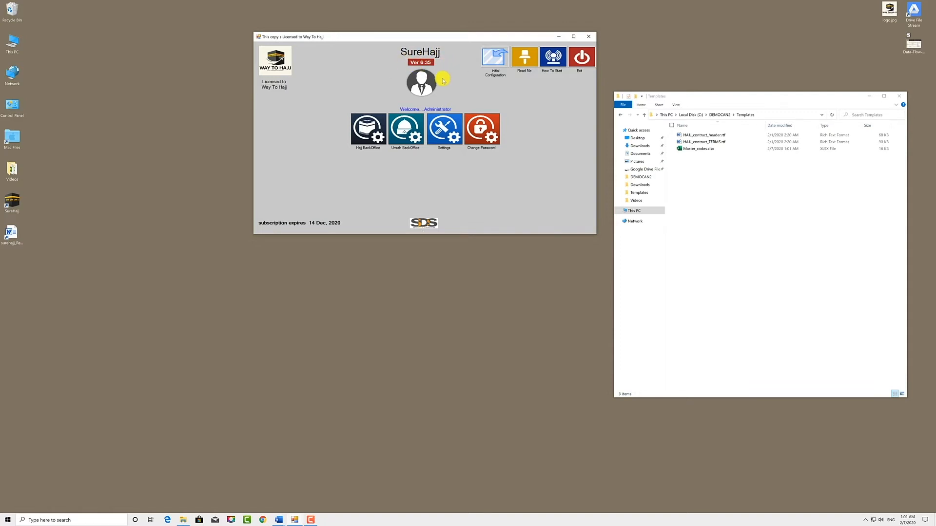
left_click(496, 60)
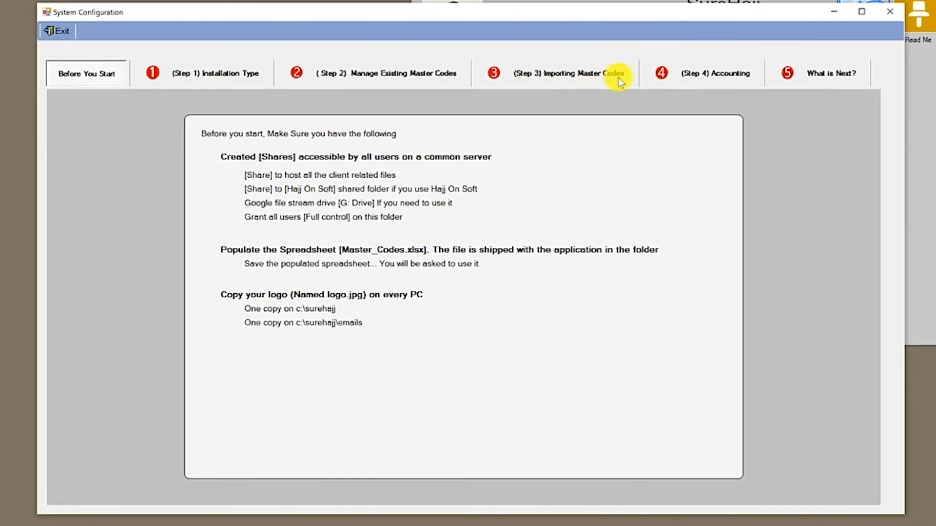
left_click(583, 80)
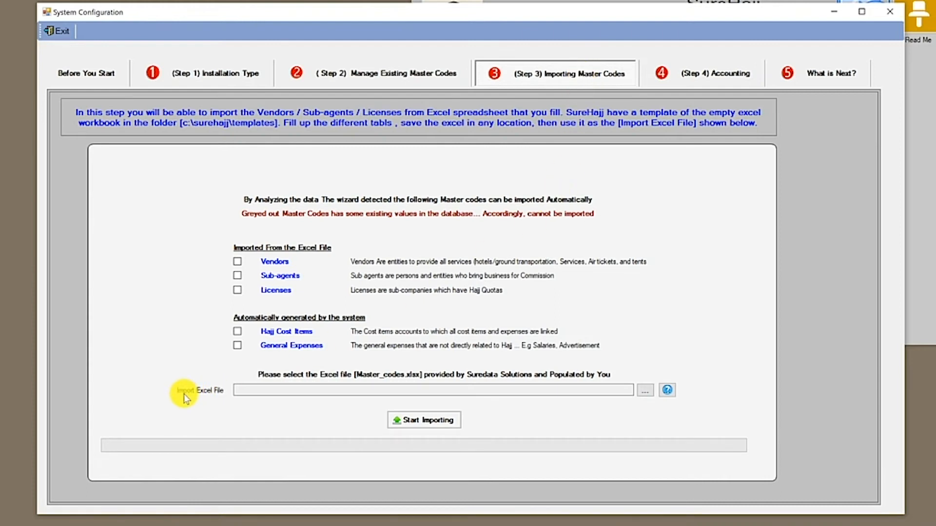
left_click(644, 394)
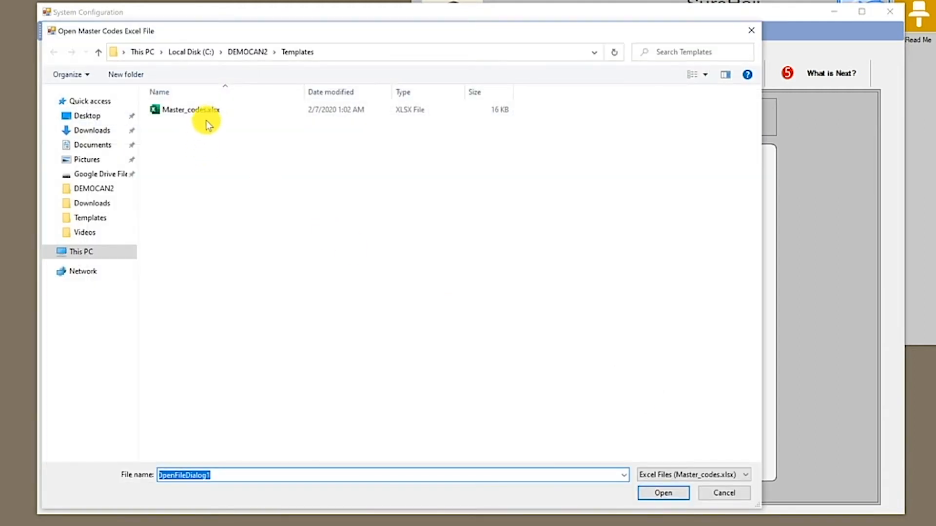
double_click(206, 111)
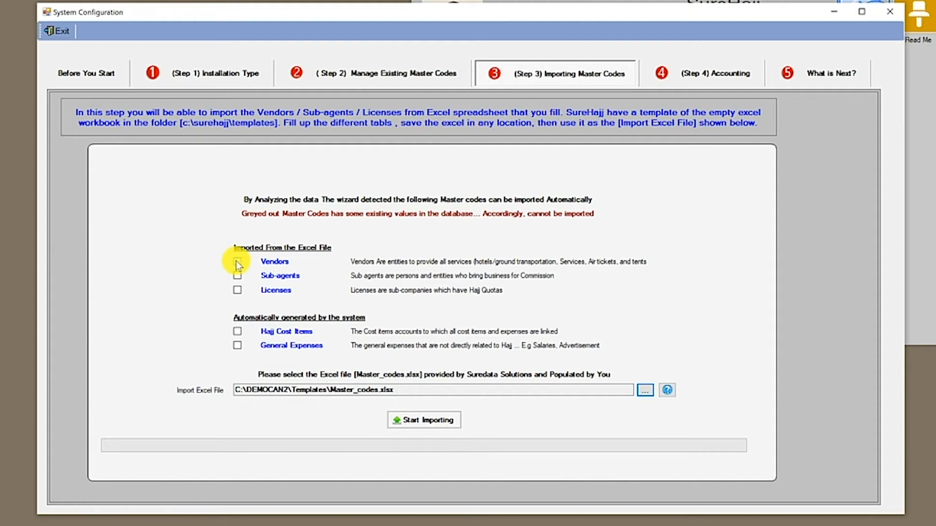
Import the Vendors, Sub-agents and Licenses master codes from the chosen Excel file
left_click(237, 276)
left_click(237, 289)
left_click(433, 420)
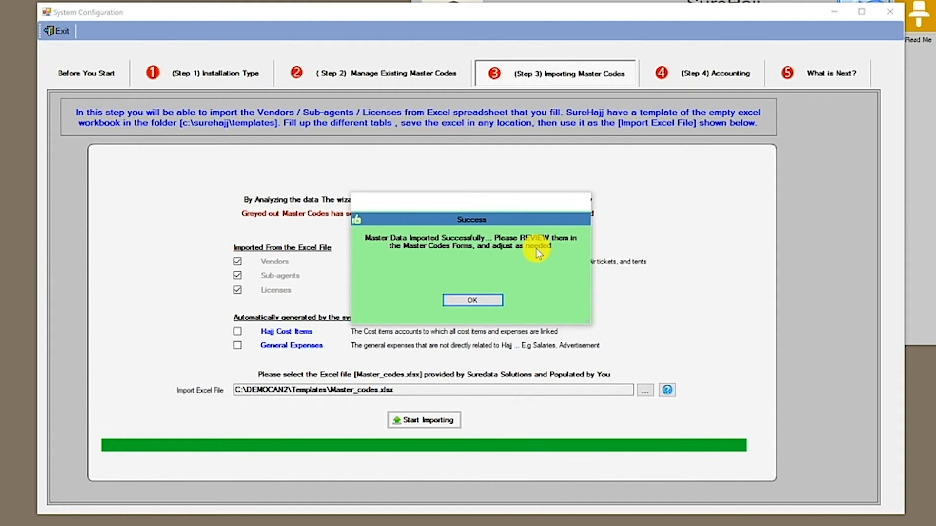
left_click(472, 301)
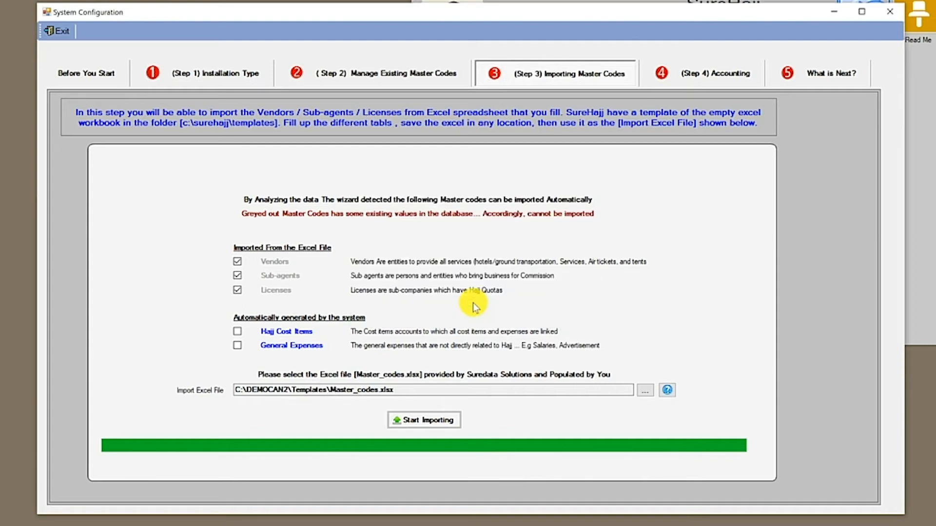
Open the full accounting setup in the accounting step and save the imported vendors list
left_click(715, 76)
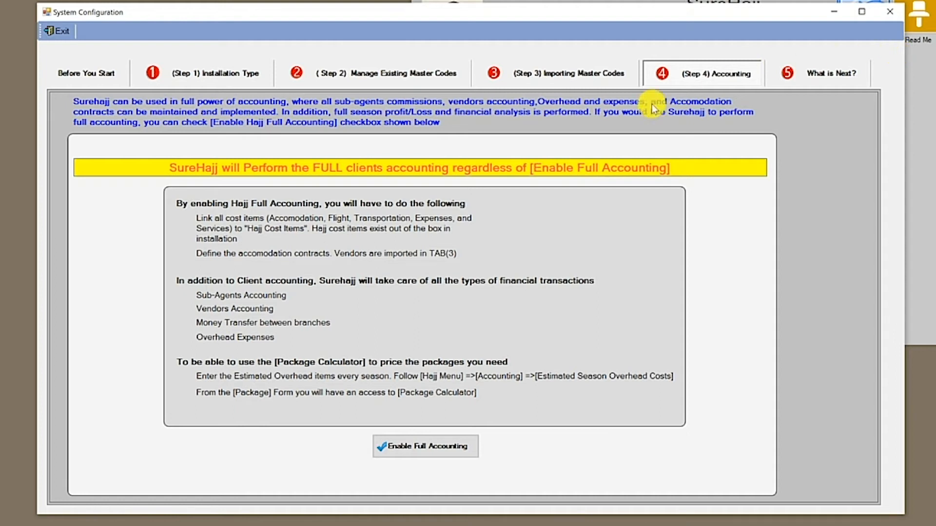
left_click(416, 451)
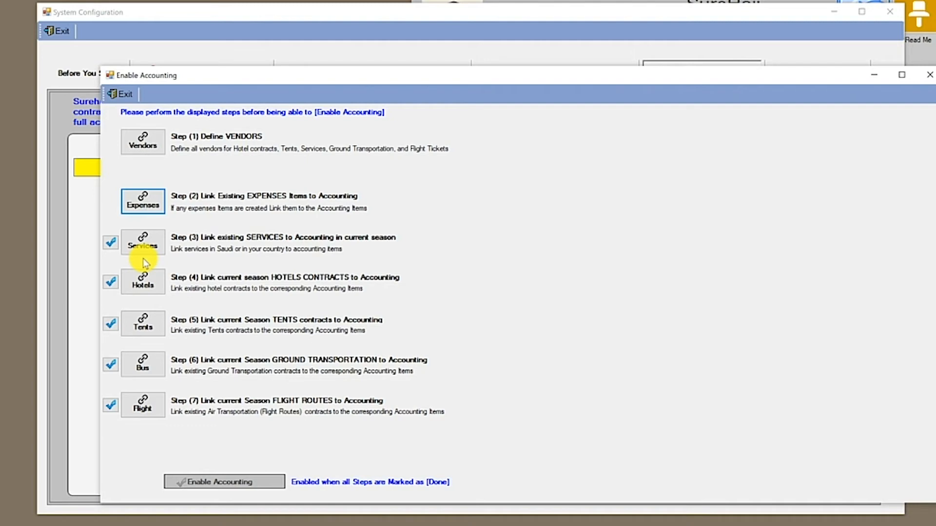
left_click(110, 244)
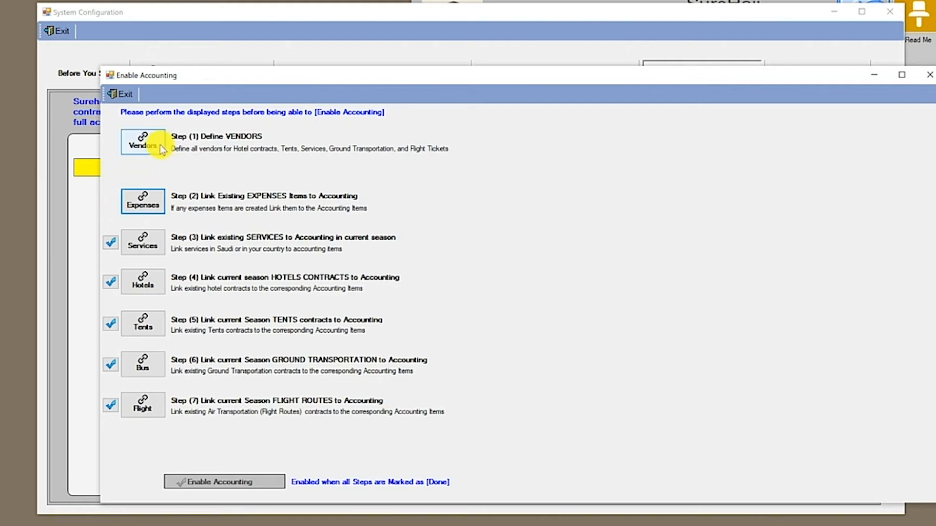
left_click(142, 143)
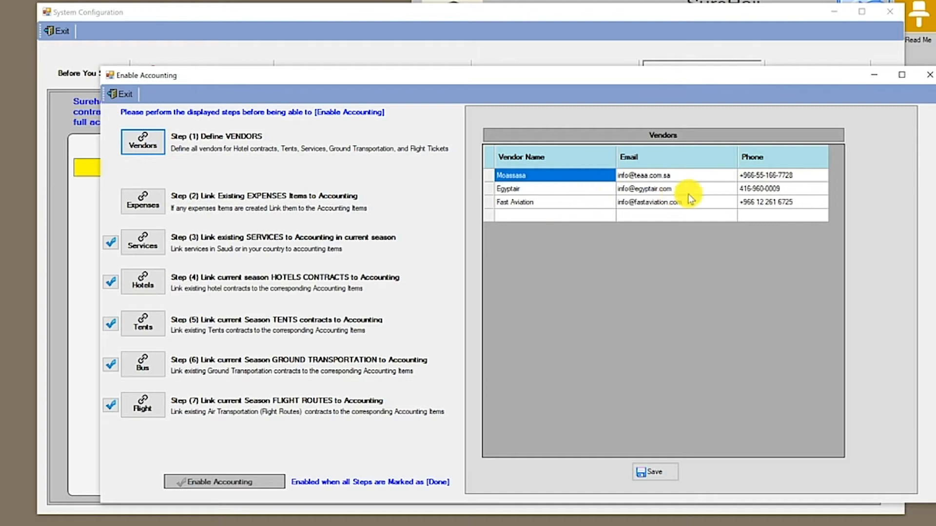
left_click(655, 474)
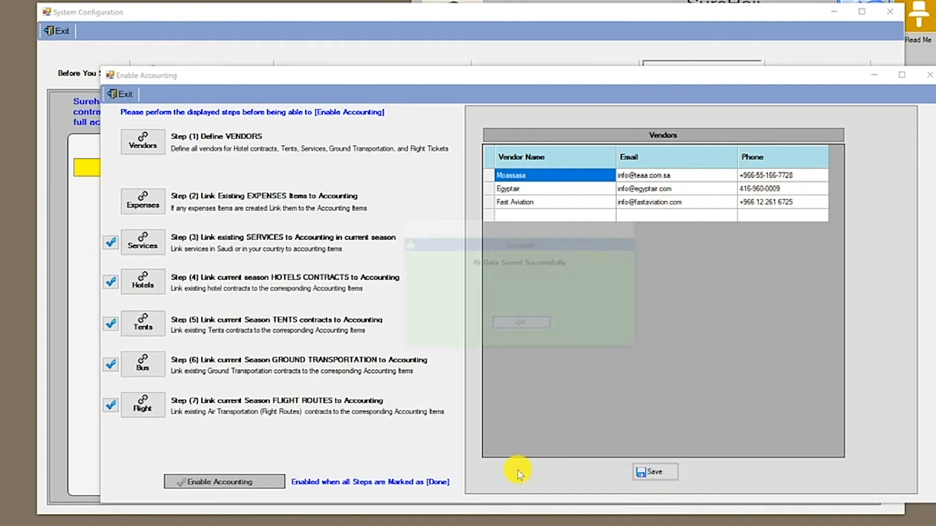
key("Return")
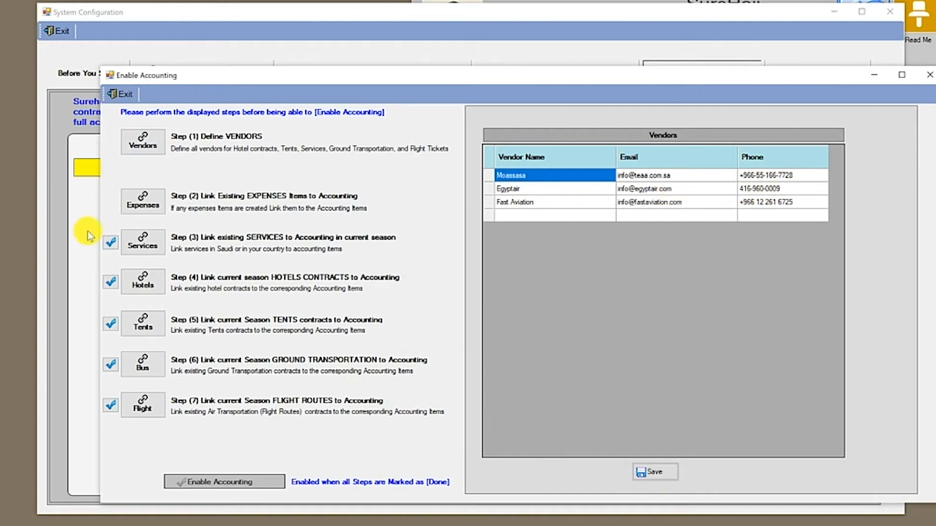
Link the Advertisement expense to the Mississauga Marketing Hajj item, link the remaining expense items to Hajj items, and save
left_click(149, 210)
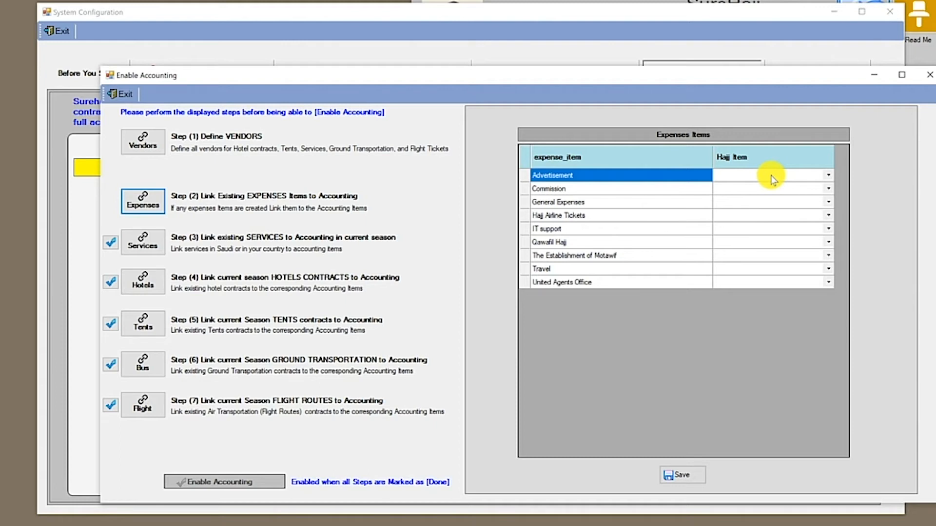
left_click(829, 176)
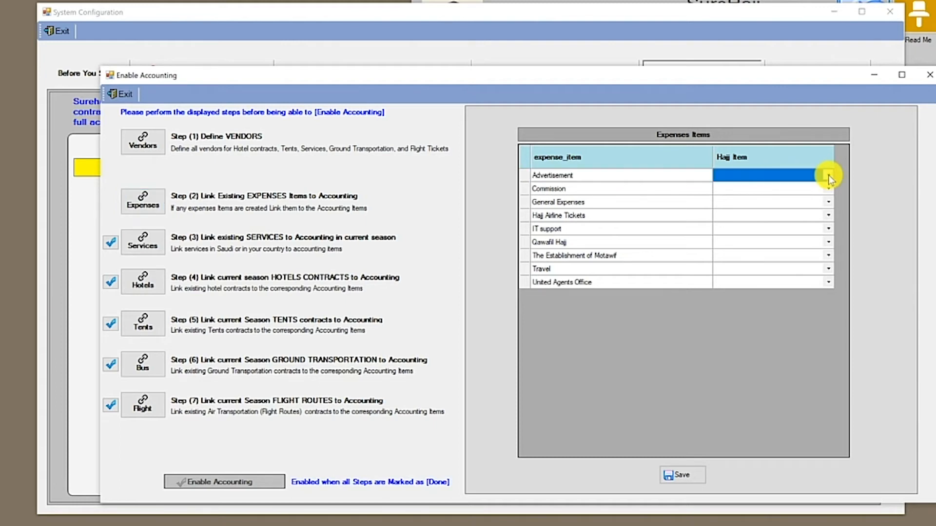
left_click(829, 174)
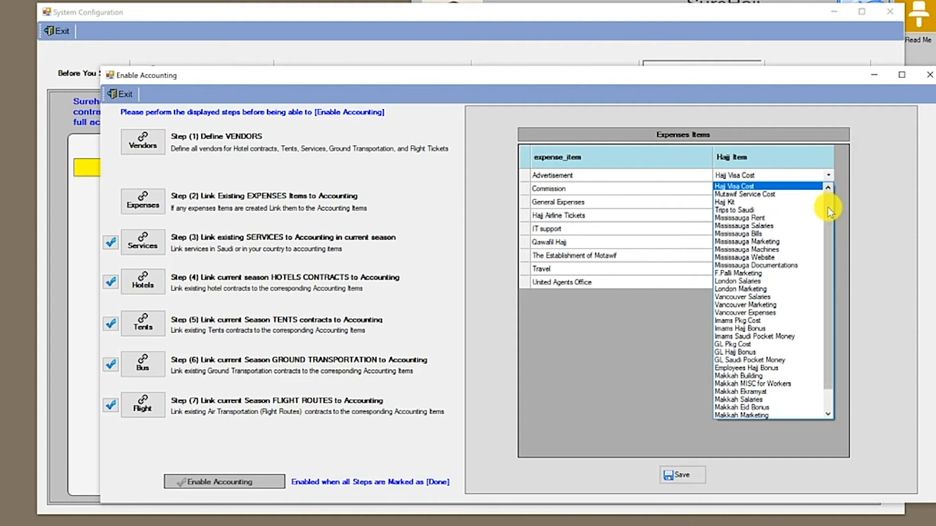
left_click_drag(828, 207, 826, 239)
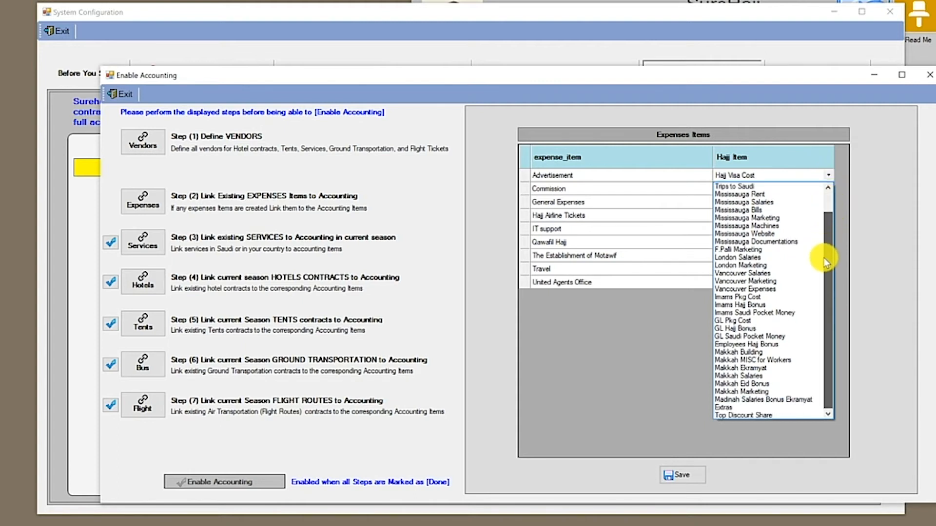
left_click_drag(828, 229, 831, 200)
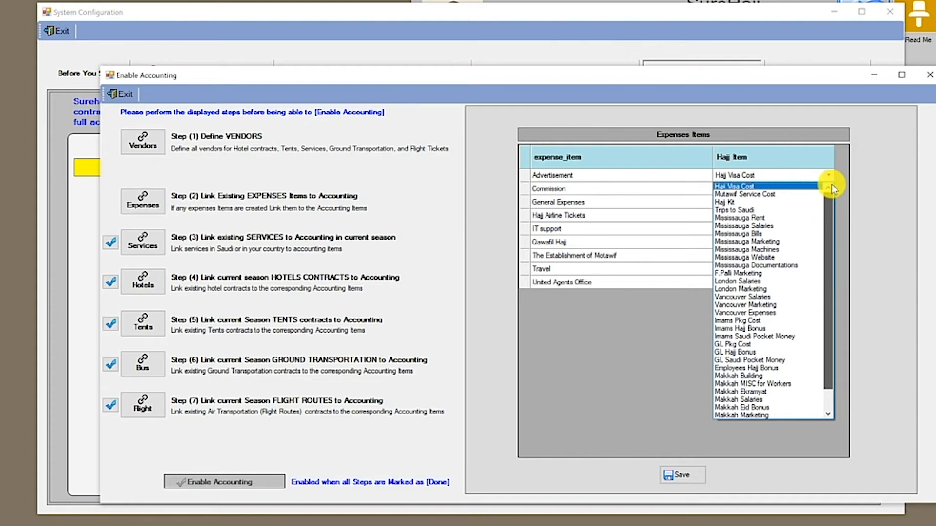
left_click(776, 242)
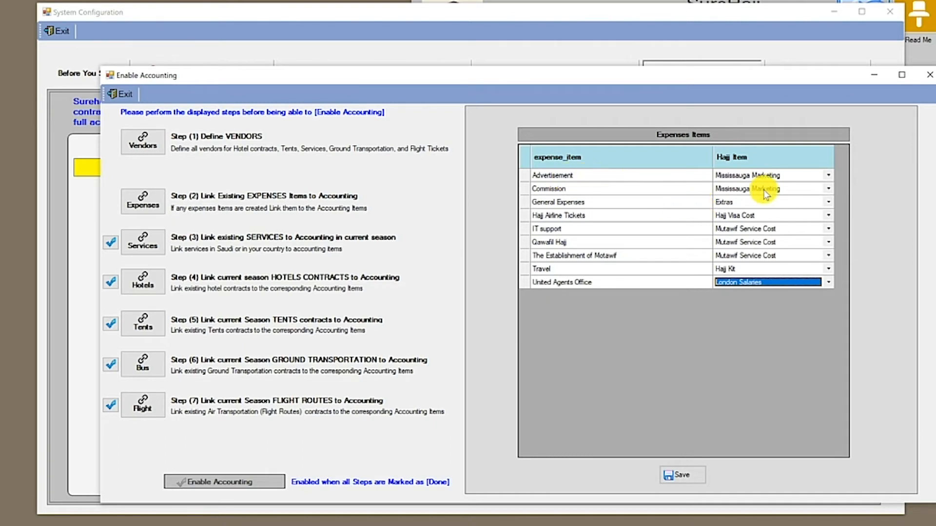
left_click(669, 475)
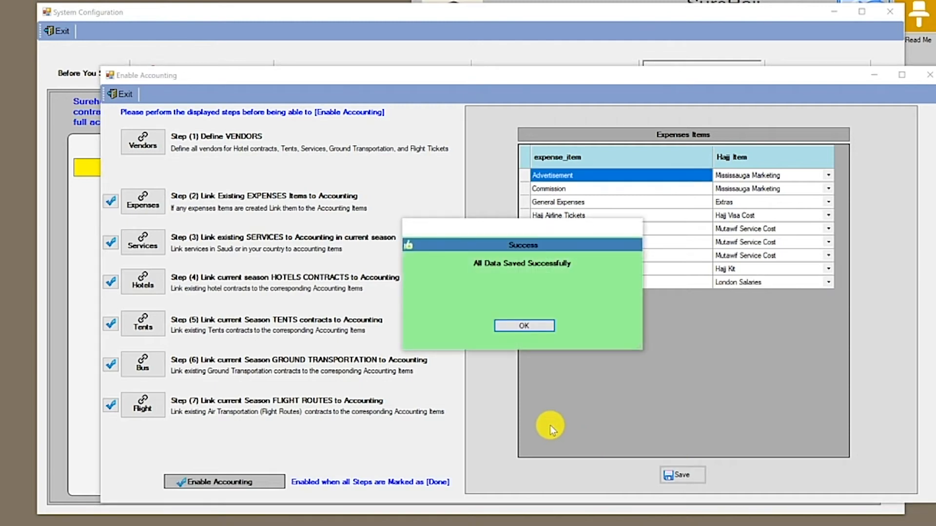
left_click(534, 326)
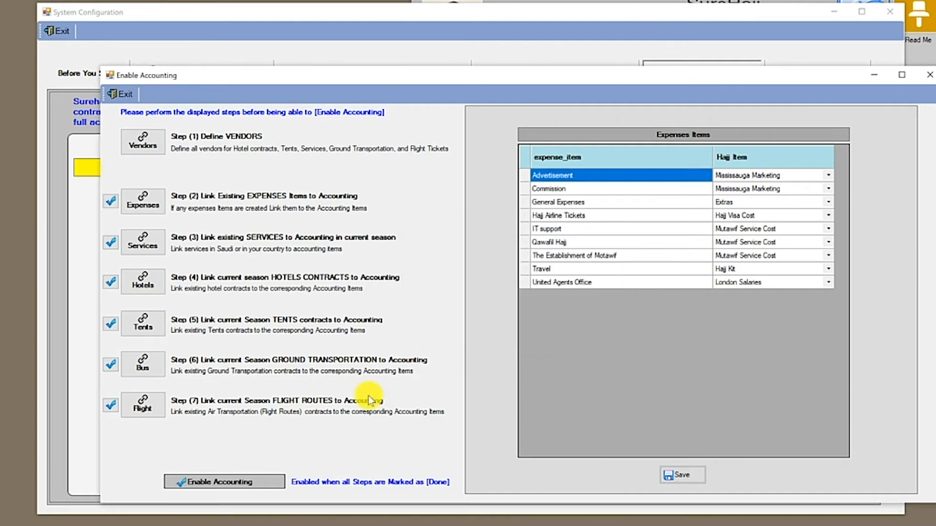
Enable accounting and exit the system configuration back to the main screen
left_click(264, 483)
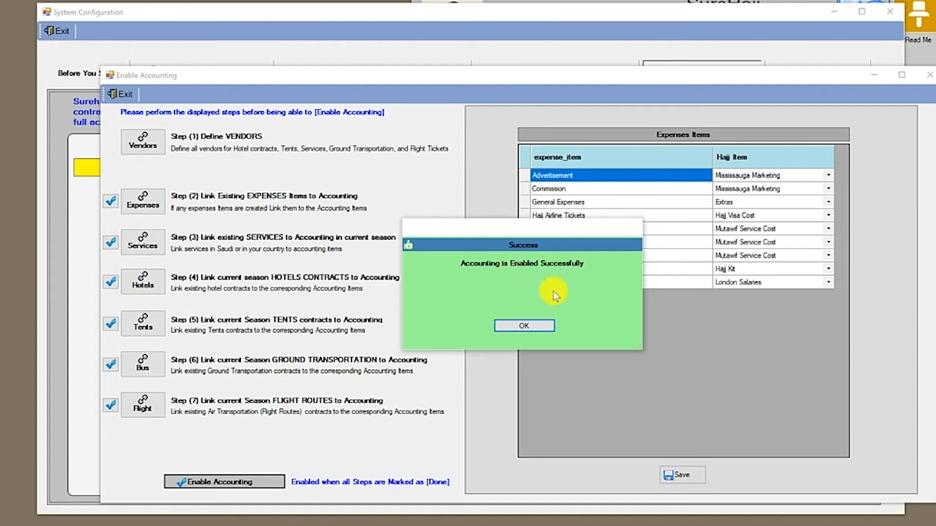
left_click(535, 325)
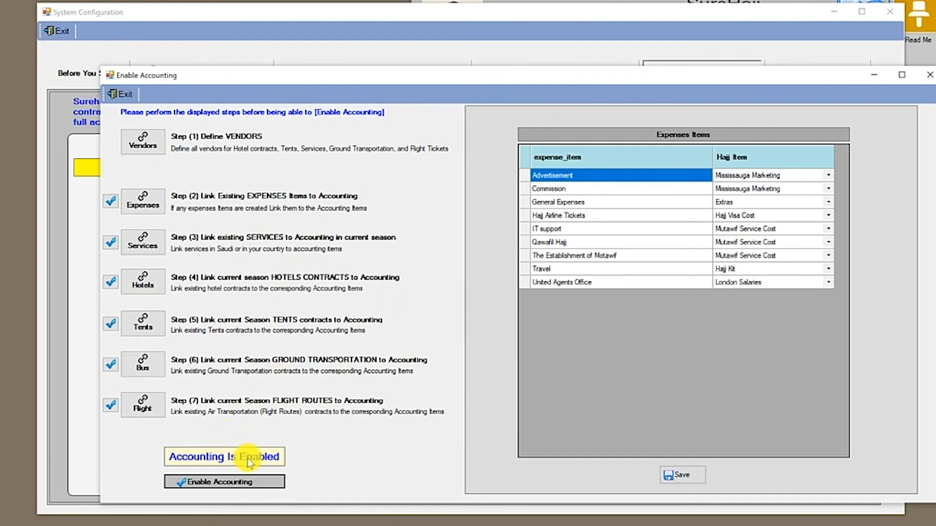
left_click(129, 89)
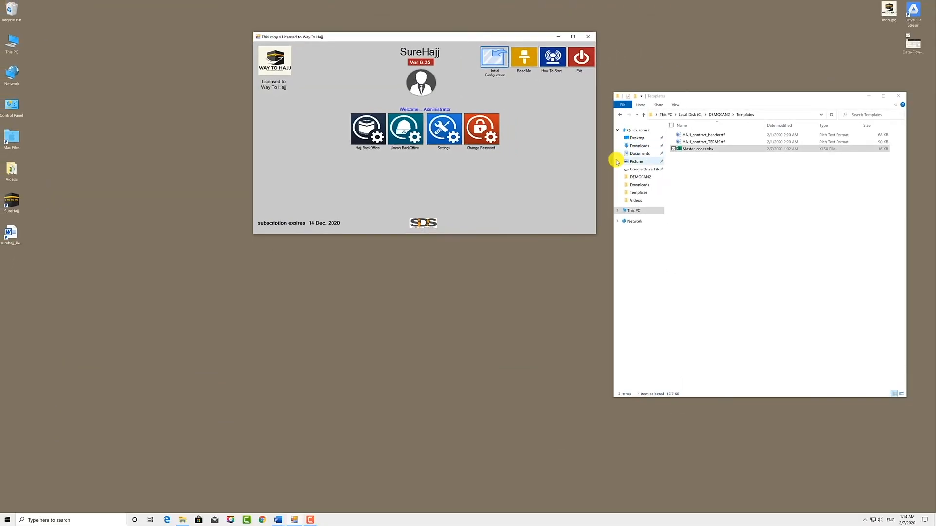
Open the system preferences and examine the office information, authentication checks, and Hajj instalment reminder and overdue periods
left_click(445, 132)
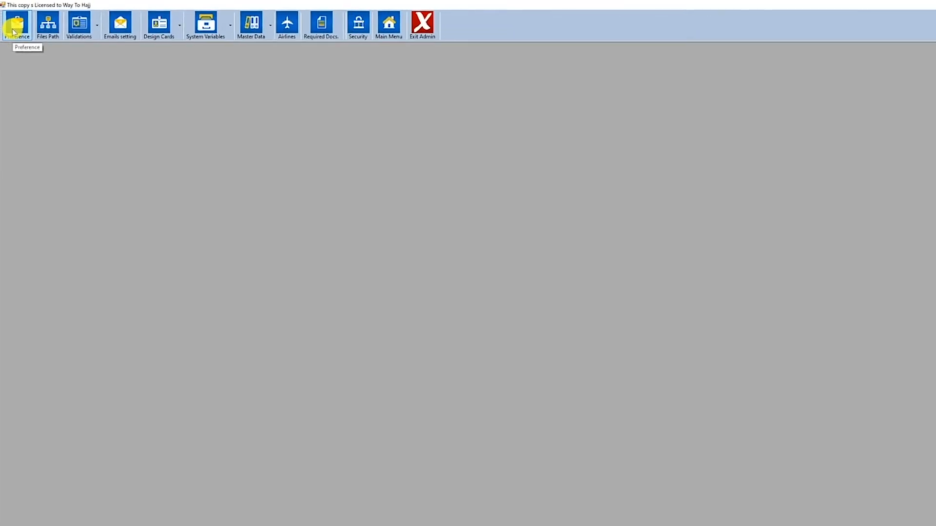
left_click(13, 32)
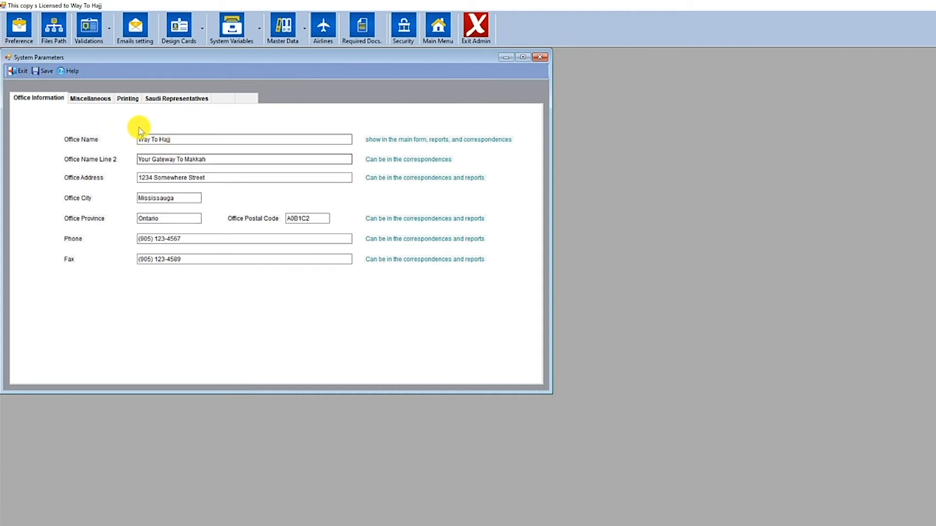
left_click(90, 99)
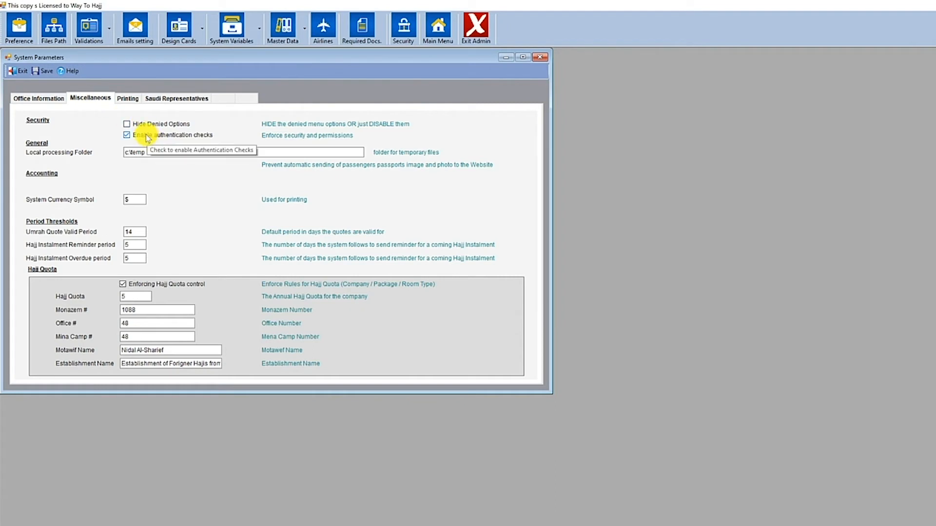
left_click(126, 136)
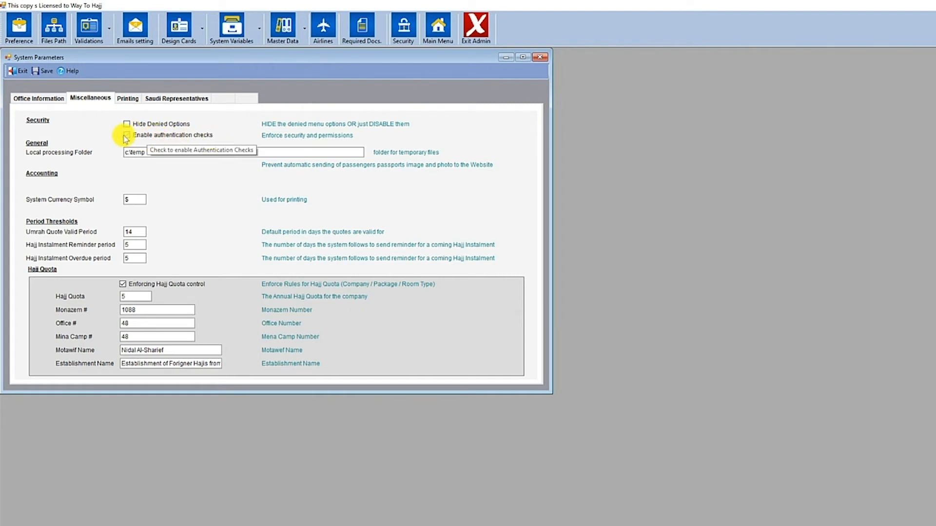
left_click(126, 137)
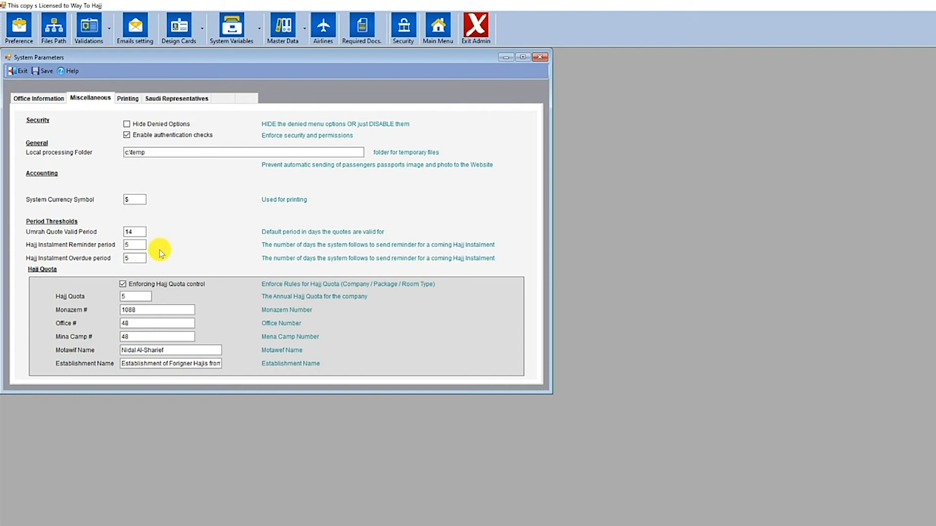
double_click(138, 246)
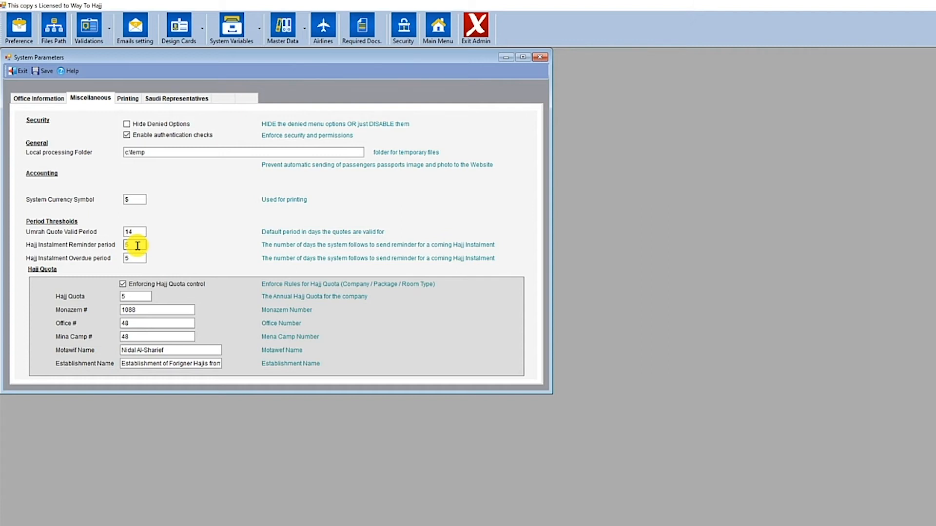
double_click(136, 259)
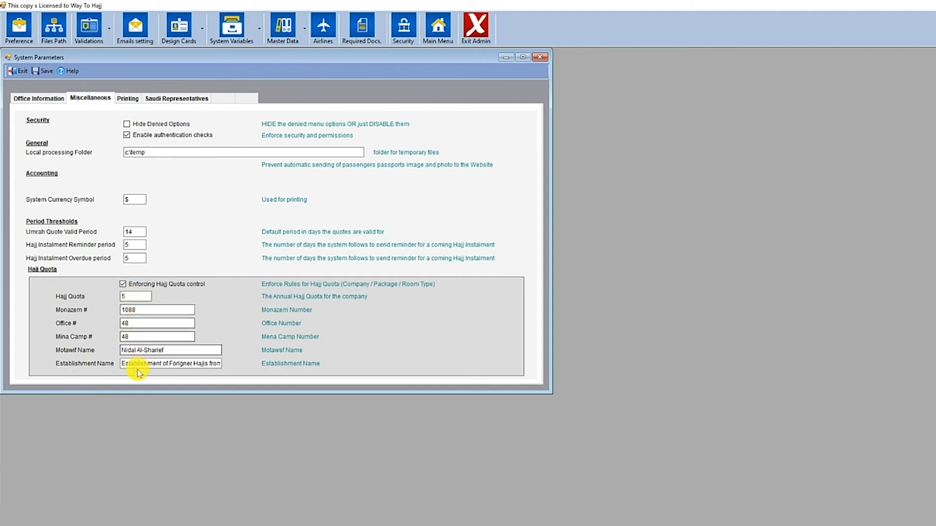
Check the Hajj quota, Mina camp number, Motawif name and establishment name in the system preferences, and save the preferences
double_click(130, 298)
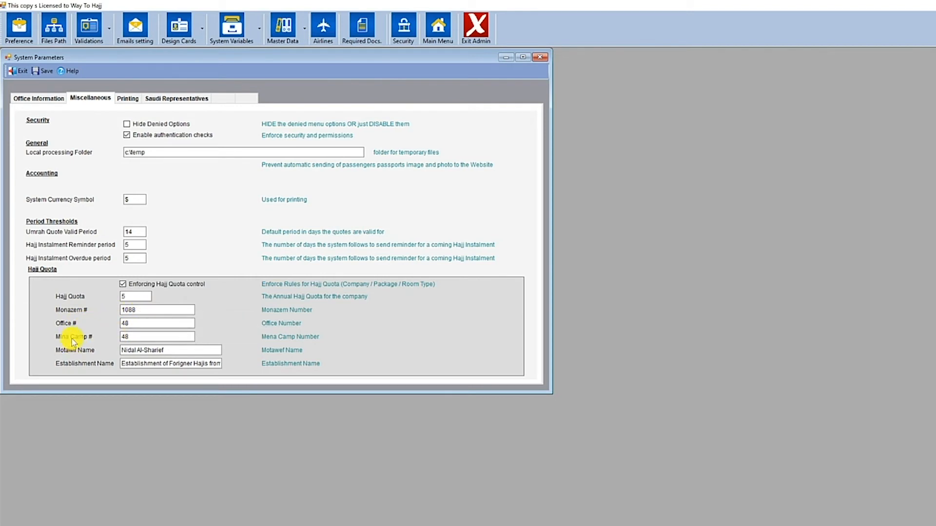
left_click(136, 340)
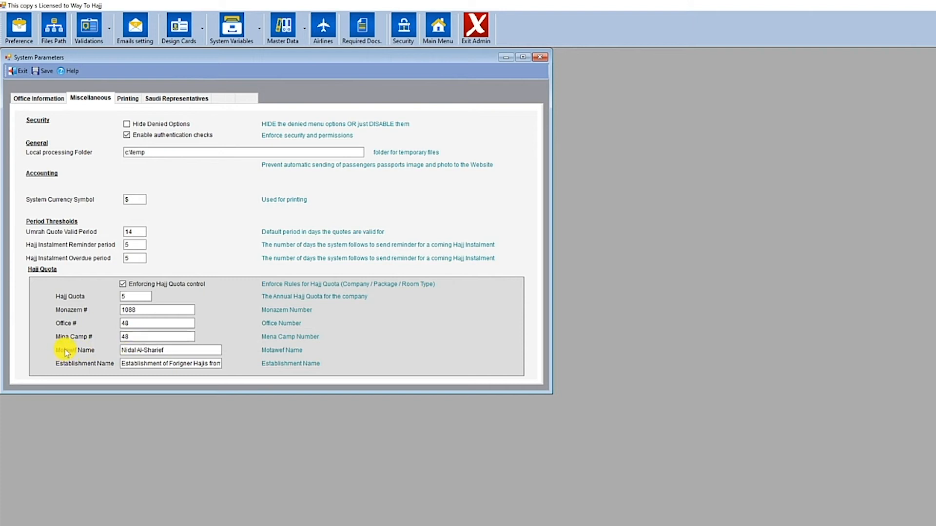
left_click(169, 352)
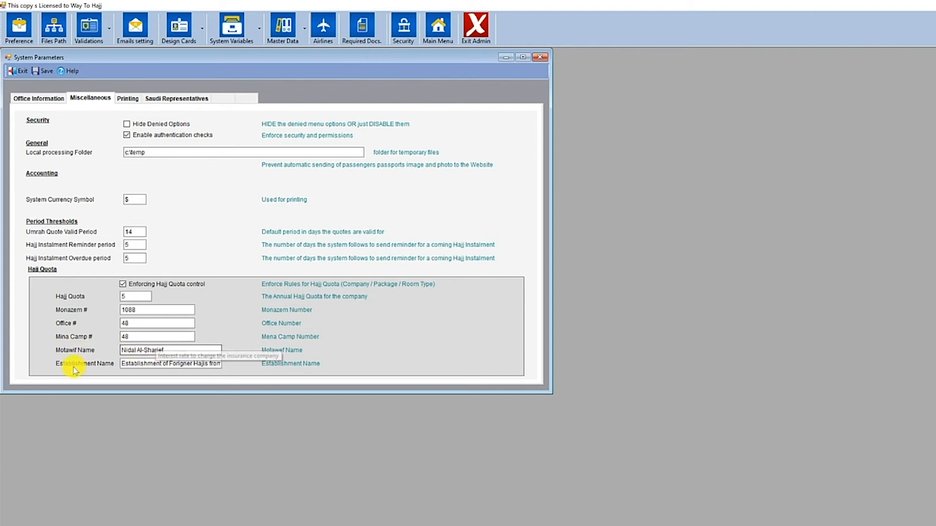
left_click(124, 364)
left_click_drag(125, 363, 226, 365)
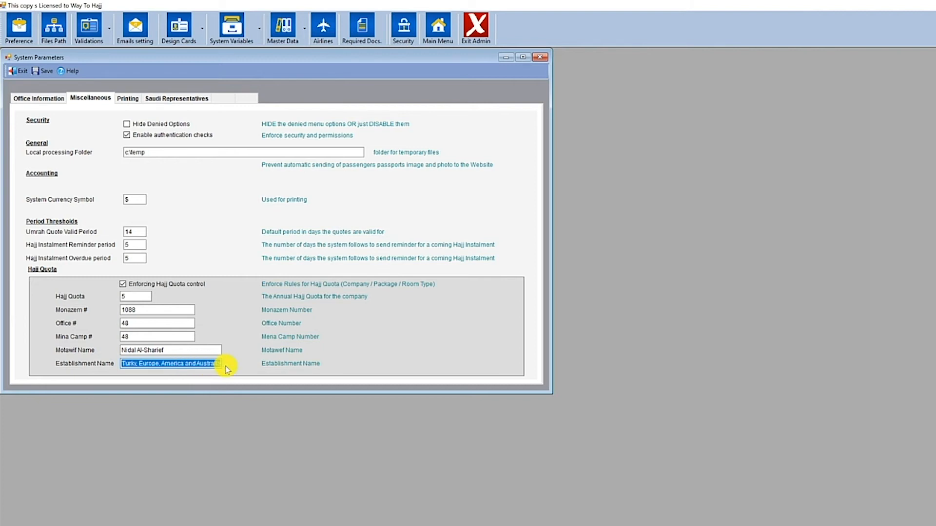
left_click(46, 73)
left_click(727, 424)
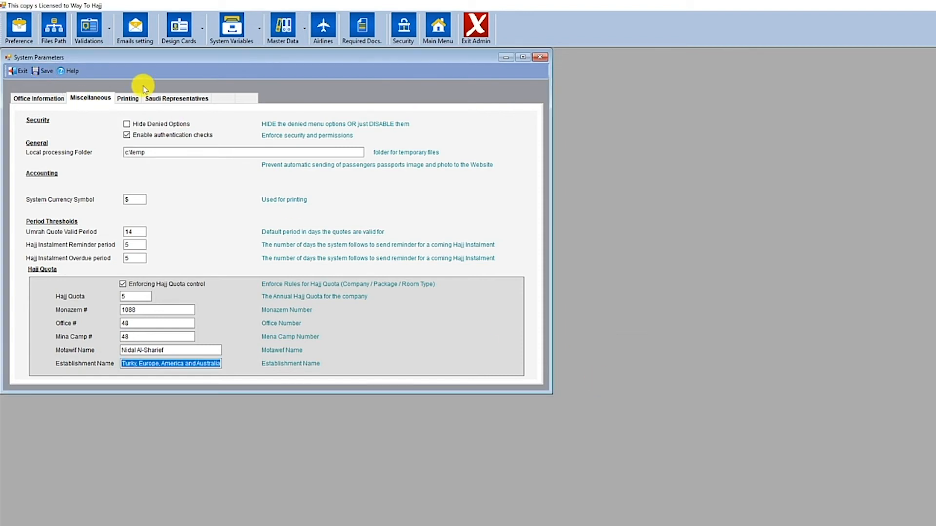
Review the invoice printing options and the Saudi representatives' contact details, and exit the system preferences
left_click(127, 100)
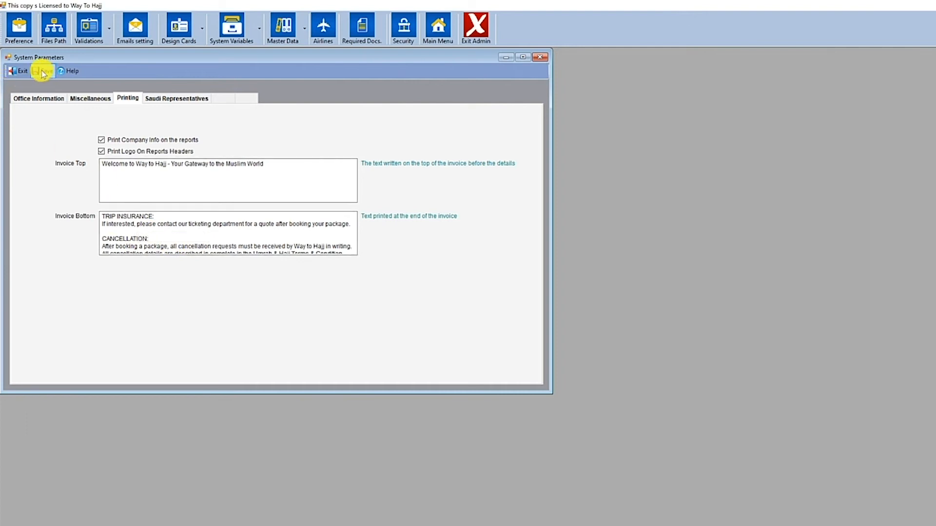
left_click(173, 99)
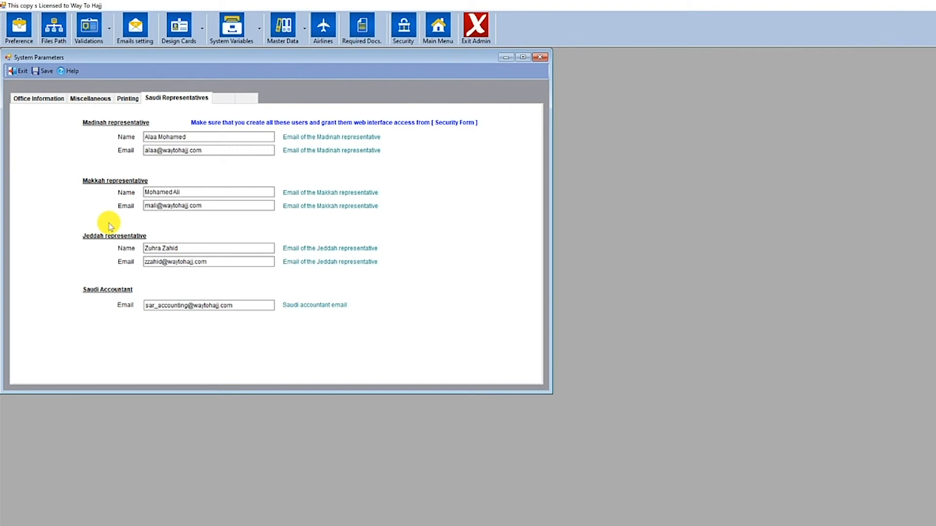
left_click(167, 150)
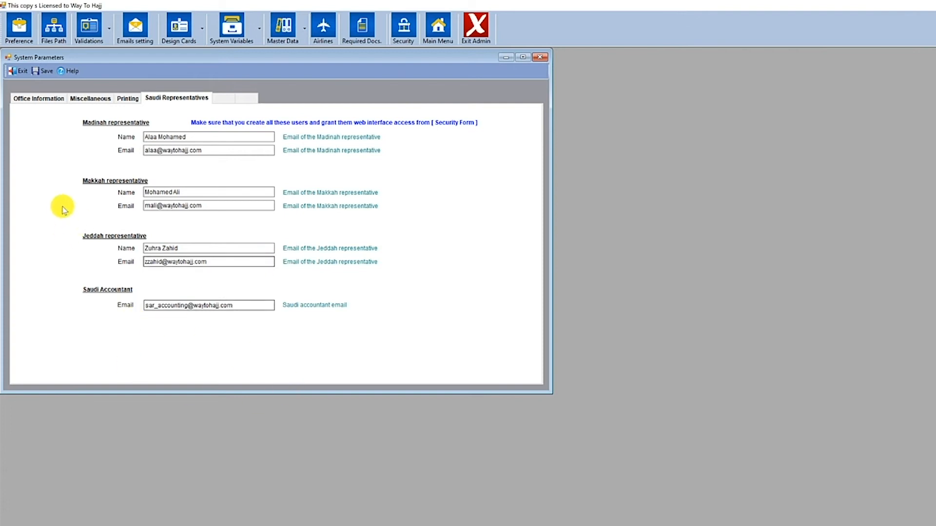
left_click(22, 72)
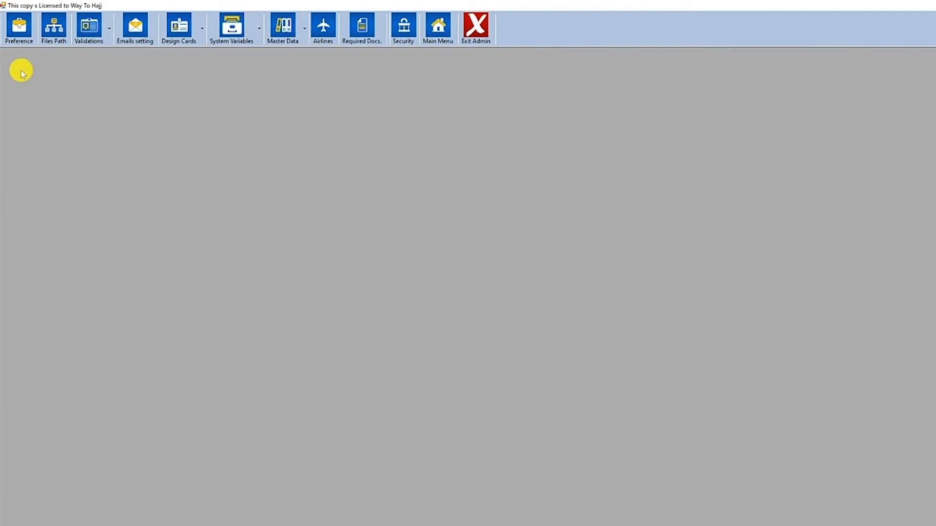
Open the application validations and enable every Application Data Integrity check plus the check for passengers not assigned to rooms
left_click(110, 34)
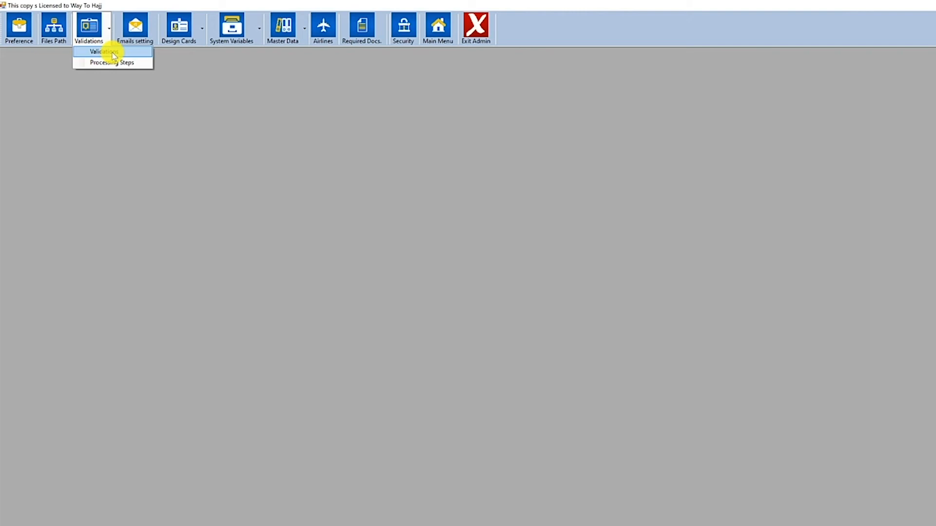
left_click(113, 55)
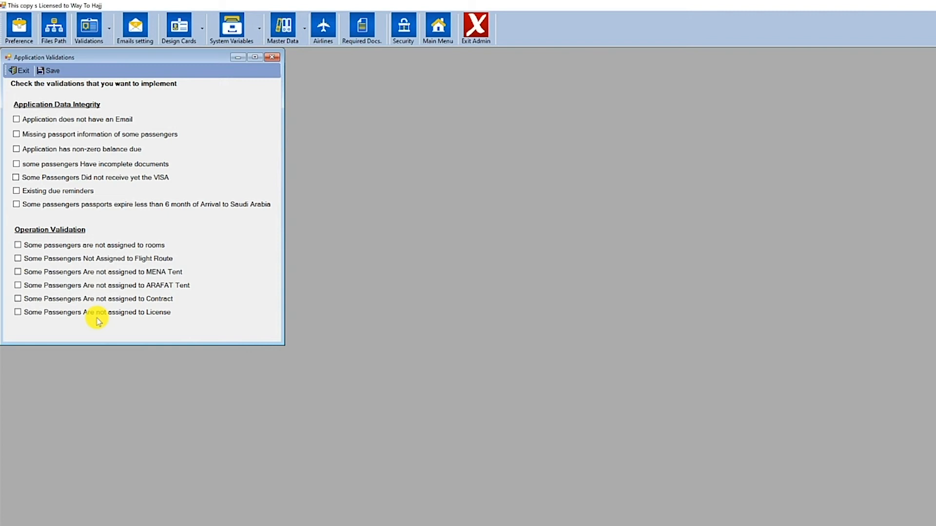
left_click(16, 204)
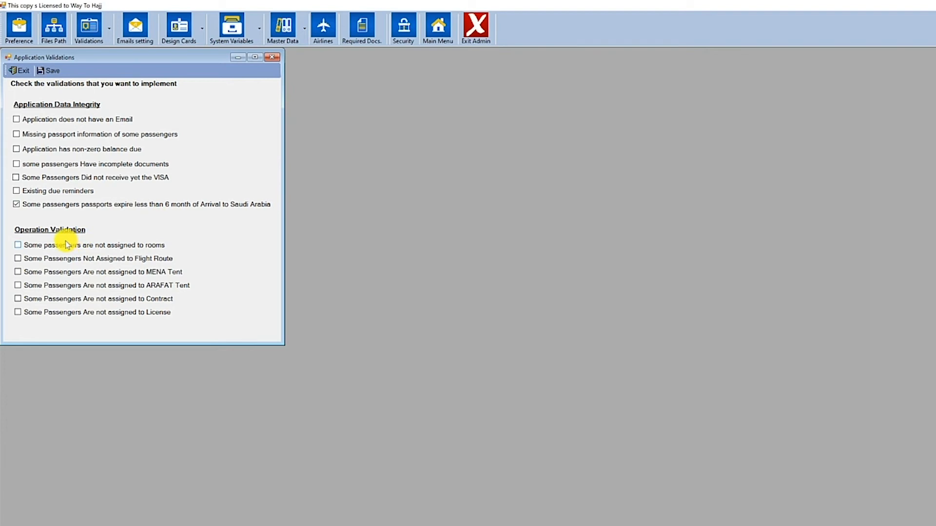
left_click(19, 246)
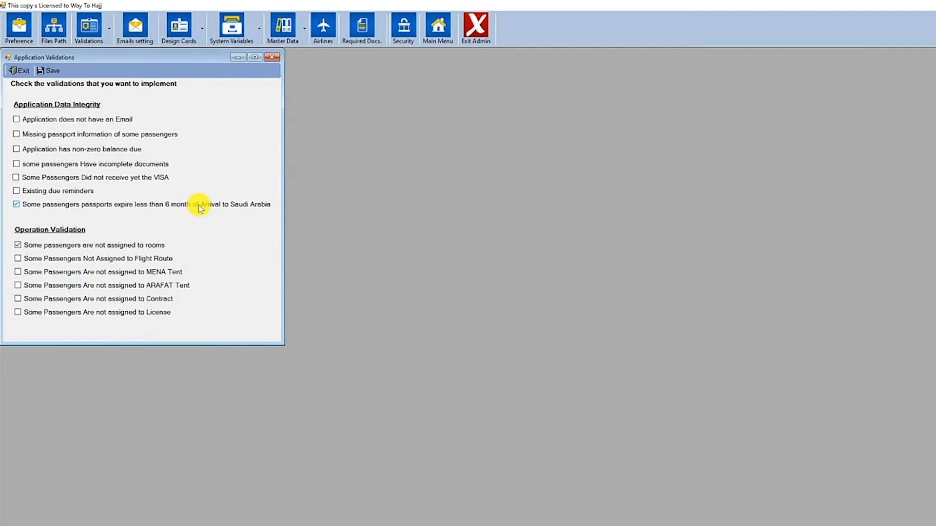
left_click(16, 119)
left_click(16, 134)
left_click(16, 149)
left_click(17, 164)
left_click(17, 177)
left_click(17, 192)
Enable the operation validations for unassigned flight route, MENA tent, ARAFAT tent, contract and license, and save and exit the validations
left_click(18, 259)
left_click(18, 271)
left_click(18, 286)
left_click(17, 299)
left_click(17, 312)
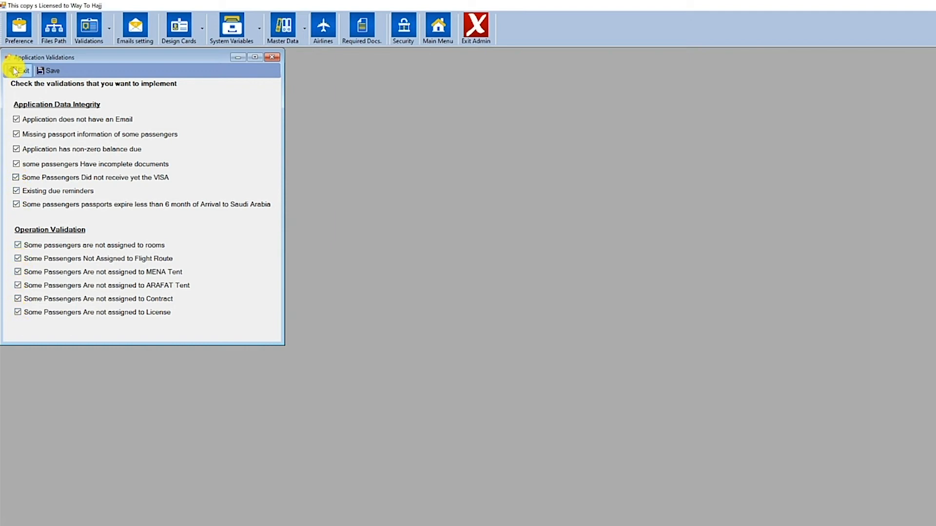
left_click(51, 73)
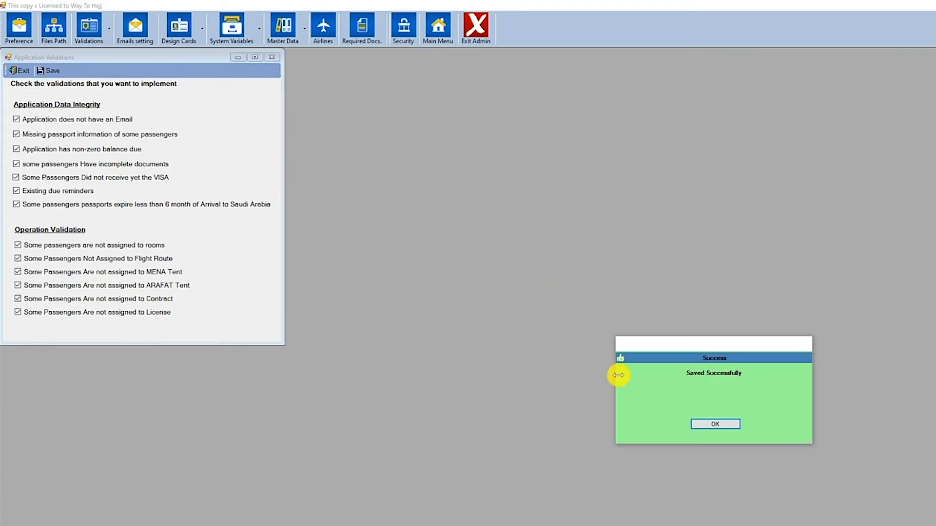
left_click(693, 422)
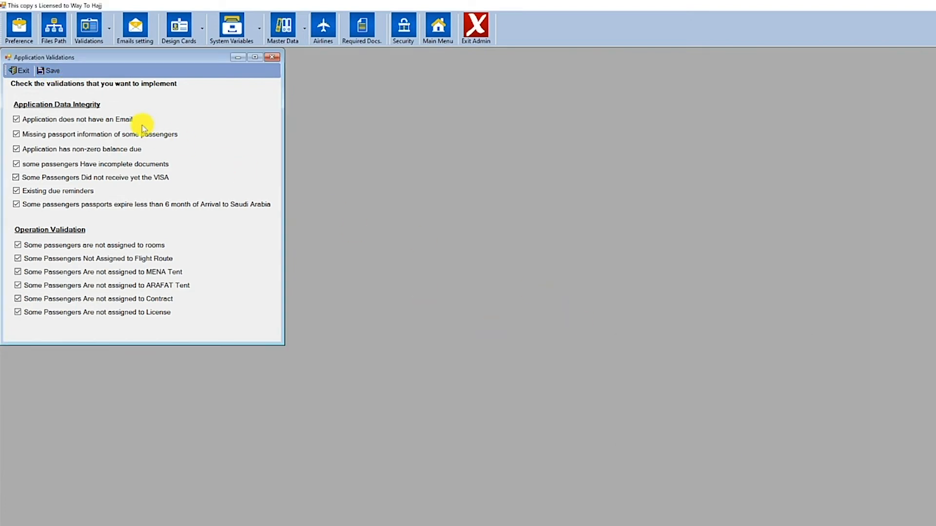
left_click(20, 70)
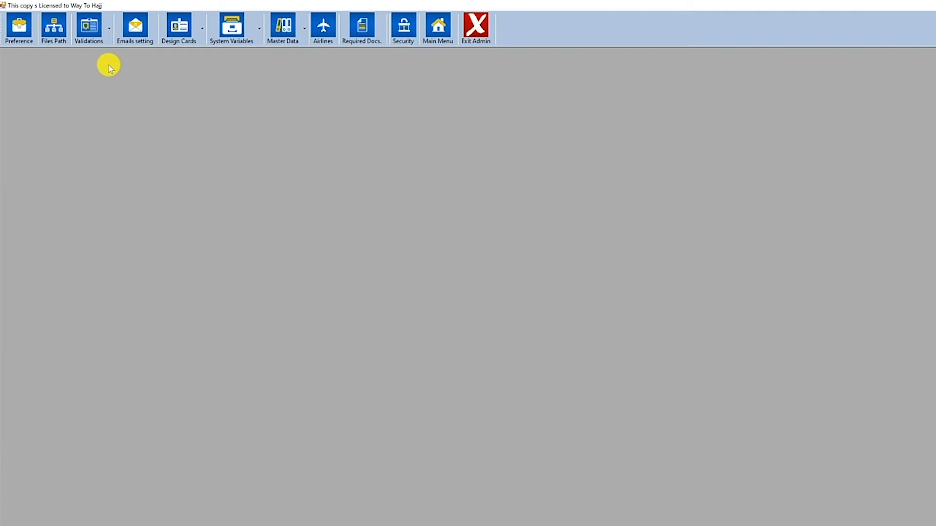
Open the processing steps settings and include both application-level steps and all passenger processing steps, from Passport Picture Delivered to Hajj Kit Received
left_click(108, 33)
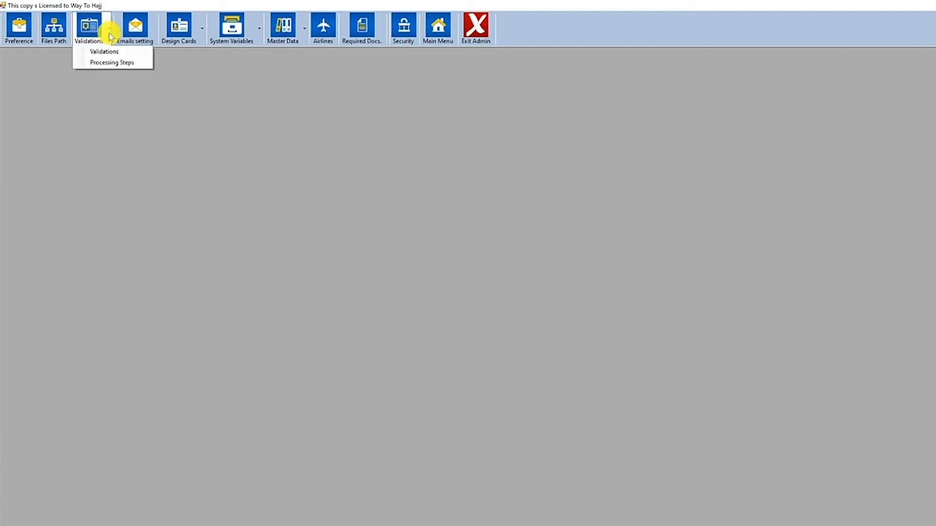
left_click(115, 65)
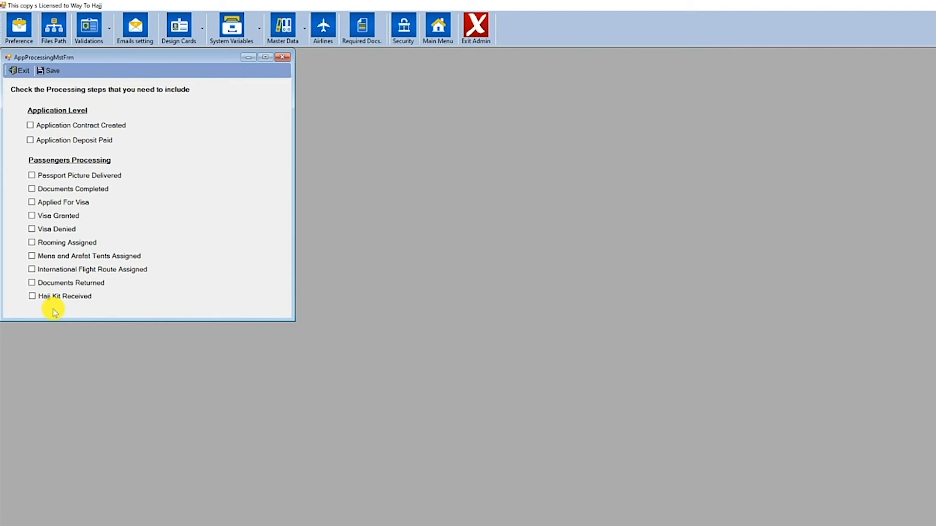
left_click(30, 125)
left_click(30, 140)
left_click(33, 175)
left_click(31, 189)
left_click(32, 203)
left_click(32, 215)
left_click(31, 229)
left_click(32, 242)
left_click(32, 256)
left_click(32, 270)
left_click(32, 283)
left_click(32, 296)
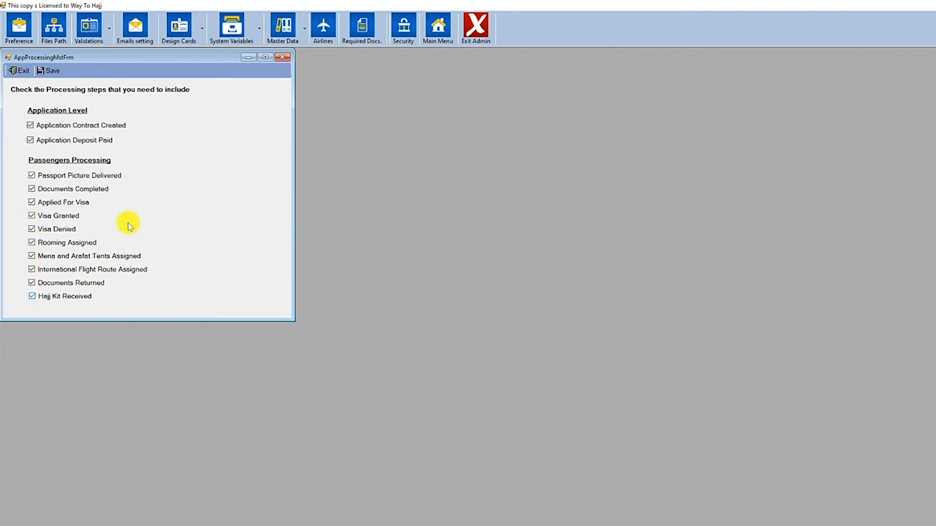
Save the processing steps selection, accept the passenger status refresh, and exit the form
left_click(54, 70)
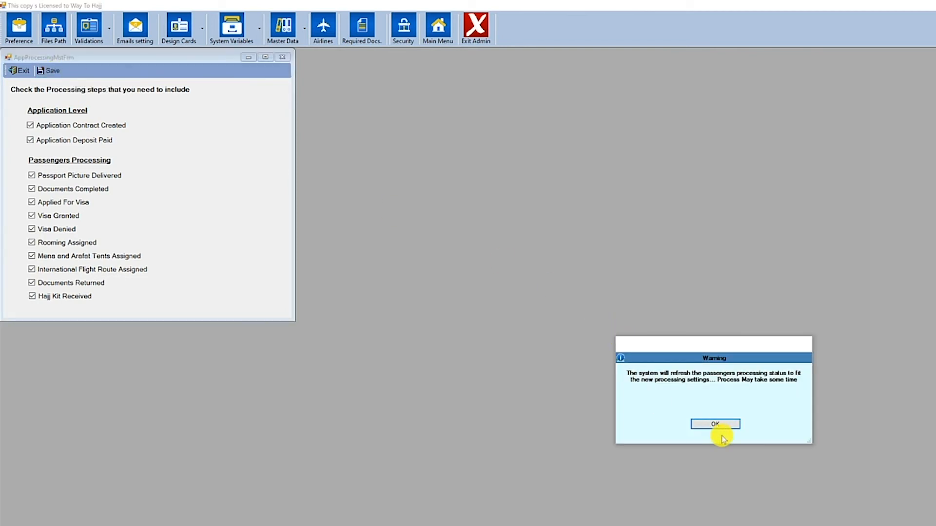
left_click(715, 425)
left_click(30, 126)
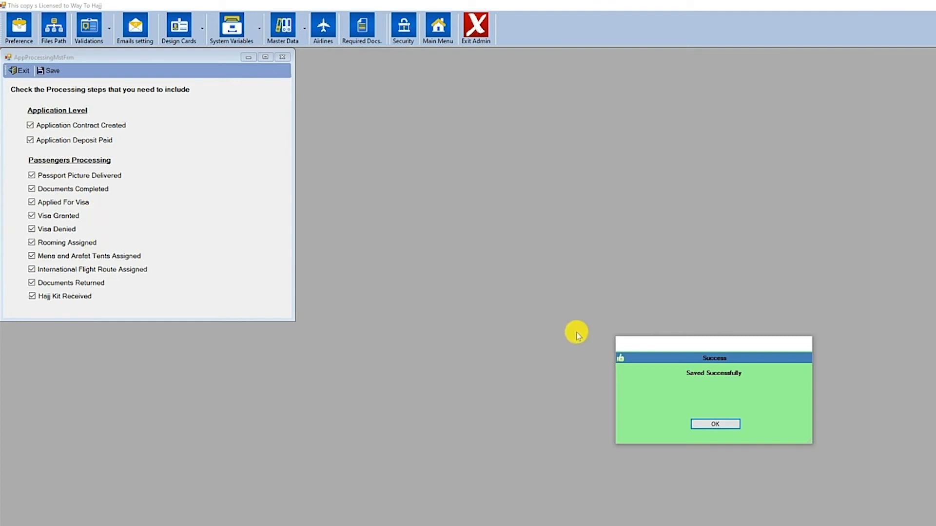
left_click(714, 424)
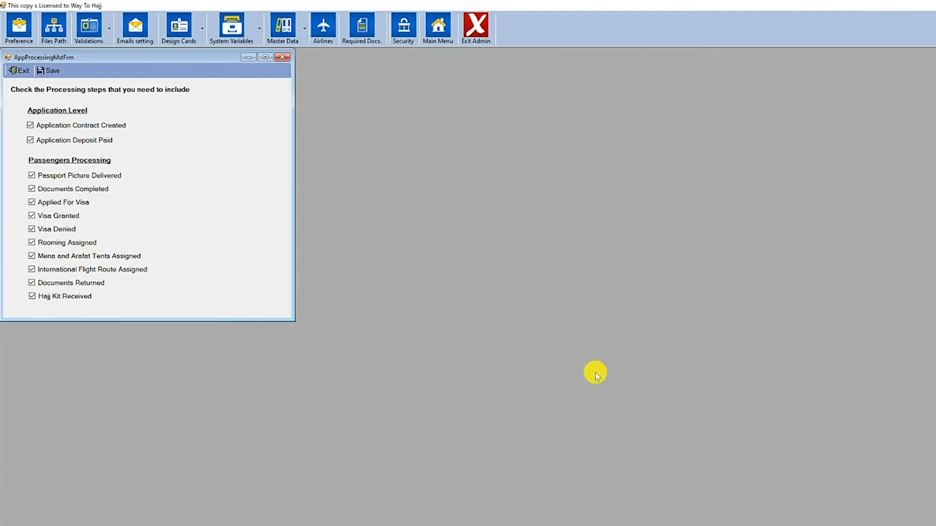
left_click(19, 74)
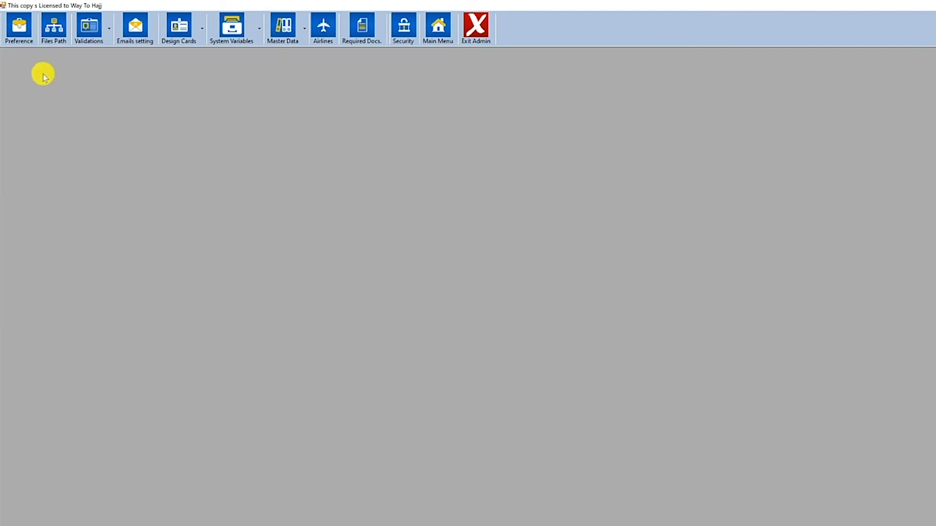
Add a Marriage Certificate to the required documents with Required unchecked and Hajj as its season type, and save it
left_click(363, 29)
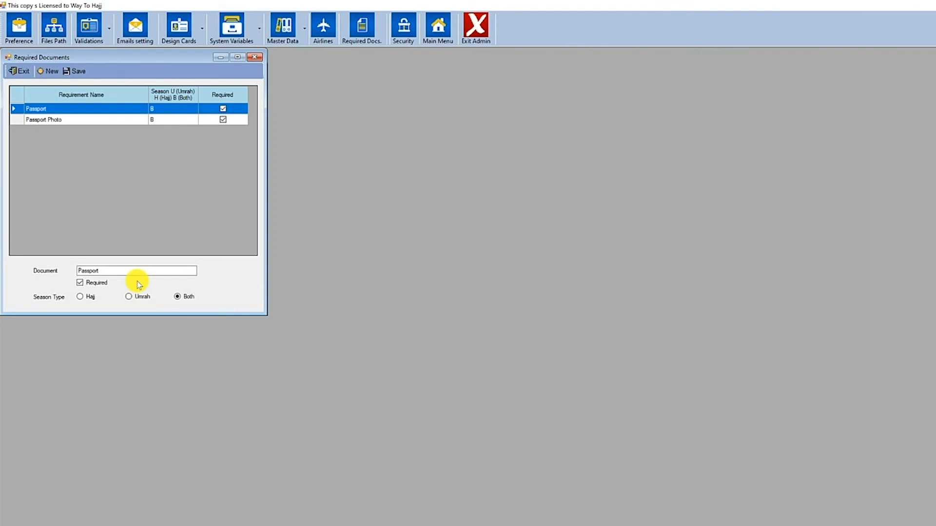
left_click(47, 73)
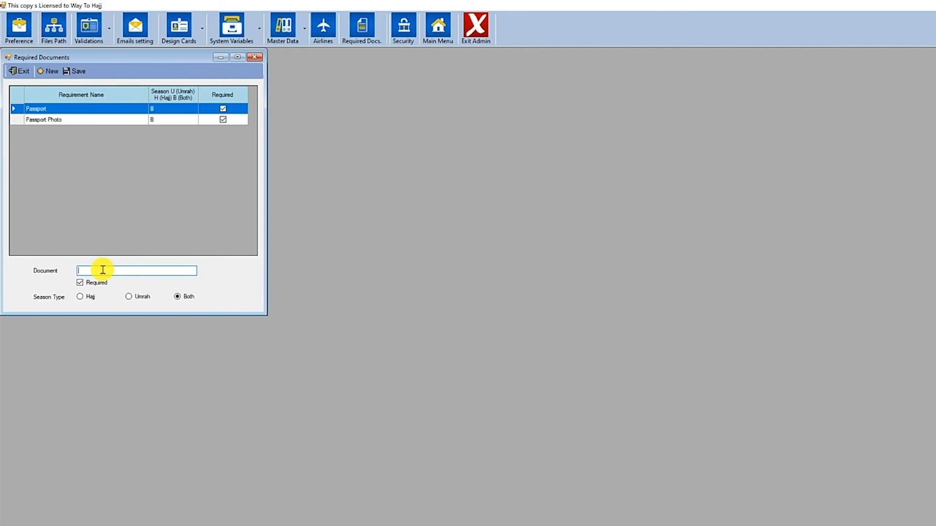
type("Marriage Certificate")
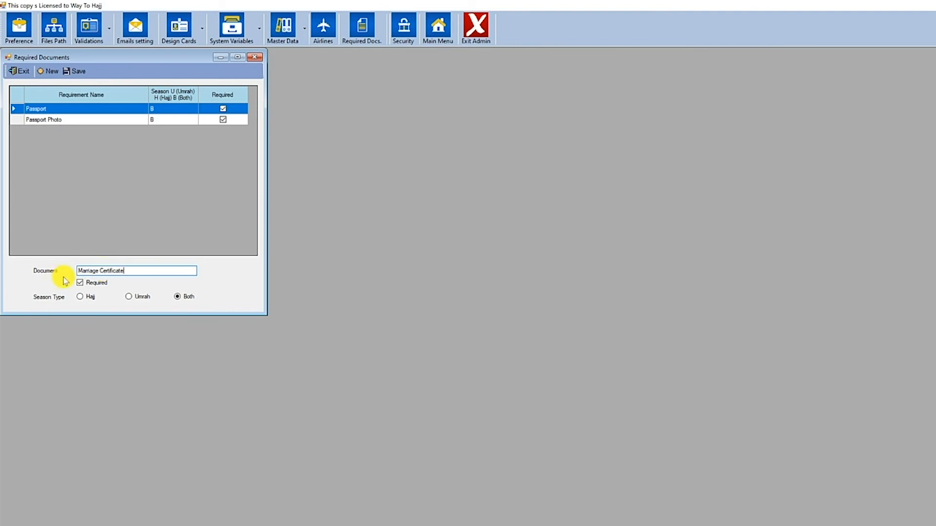
left_click(88, 285)
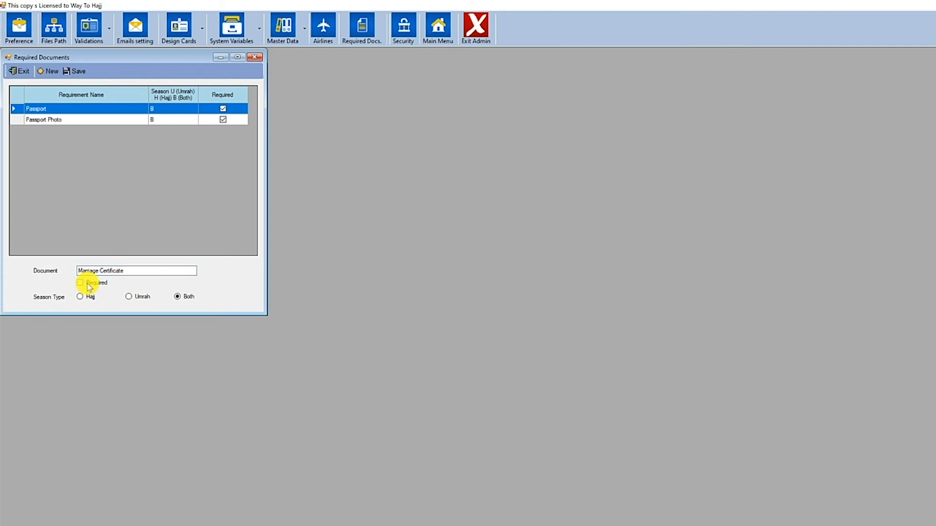
left_click(88, 297)
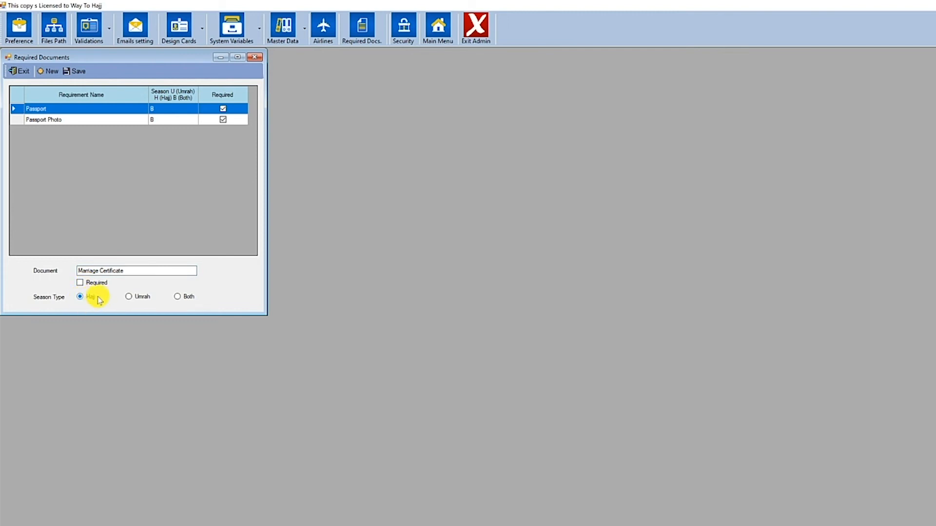
left_click(76, 71)
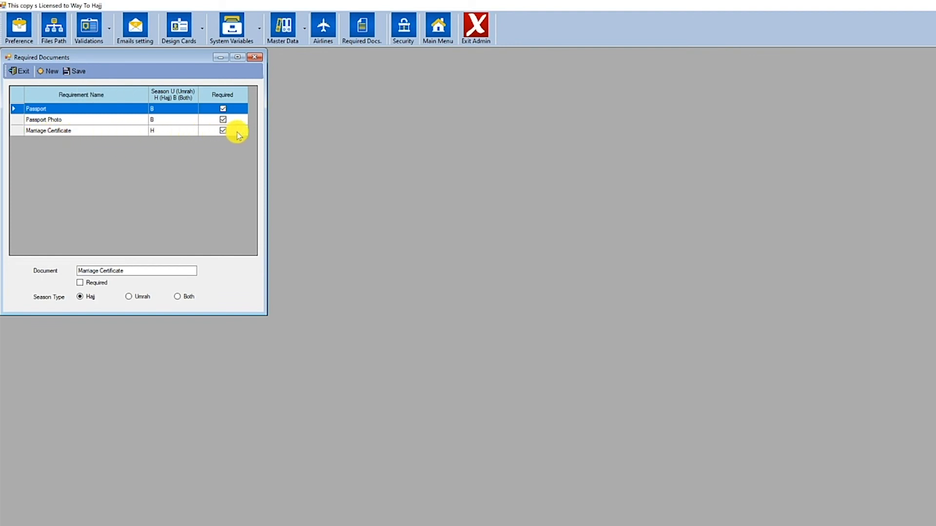
Add and save a required Vaccination Card document for both seasons, and exit the admin settings to the main screen
left_click(49, 72)
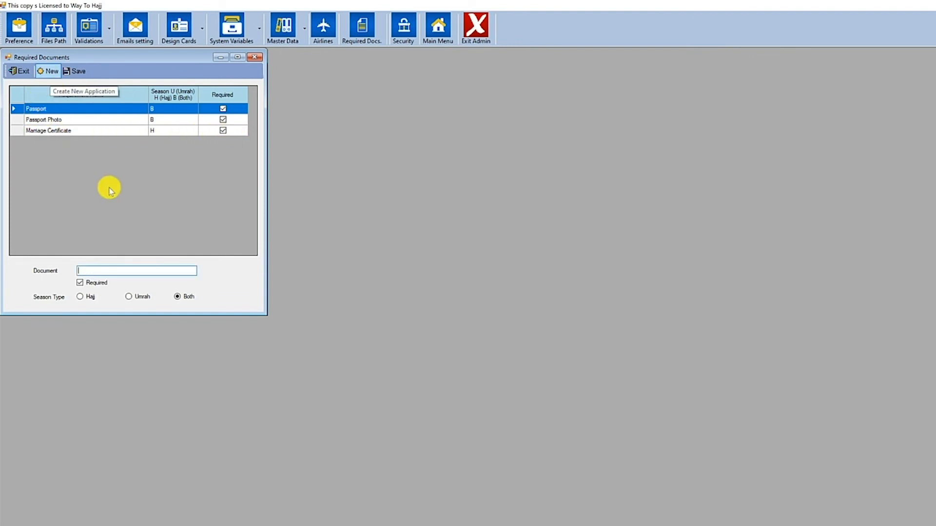
type("Vaccination Card")
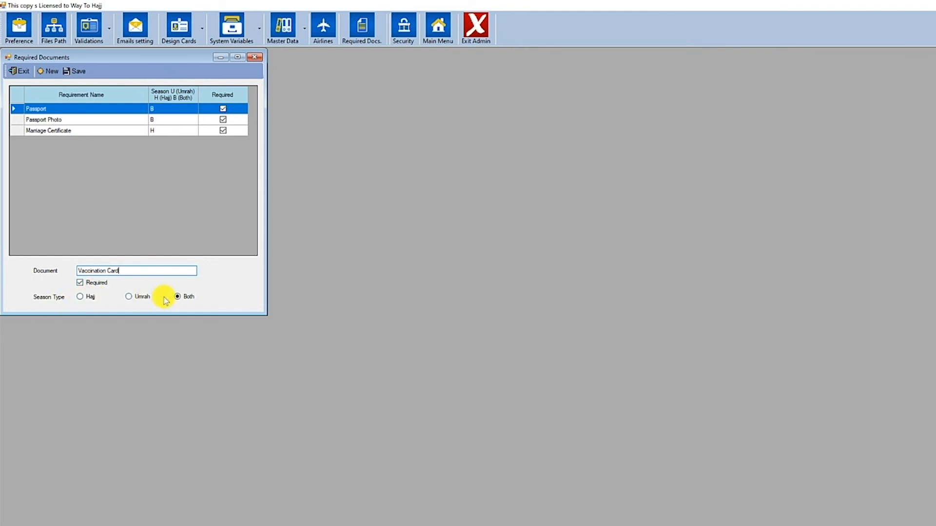
left_click(76, 73)
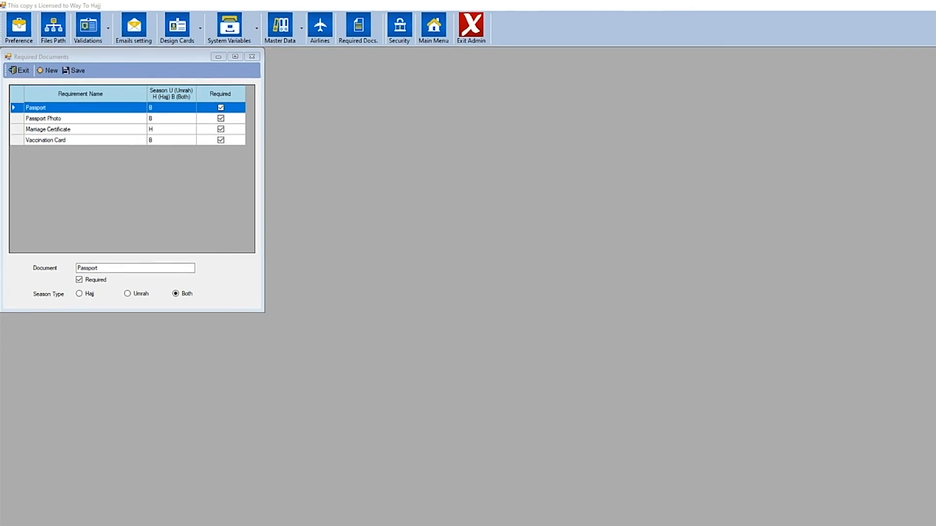
left_click(239, 53)
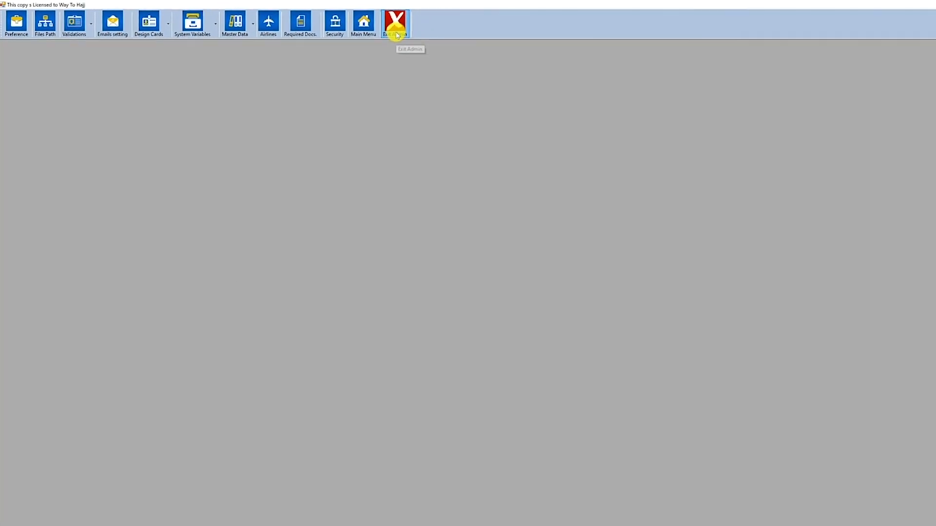
left_click(406, 30)
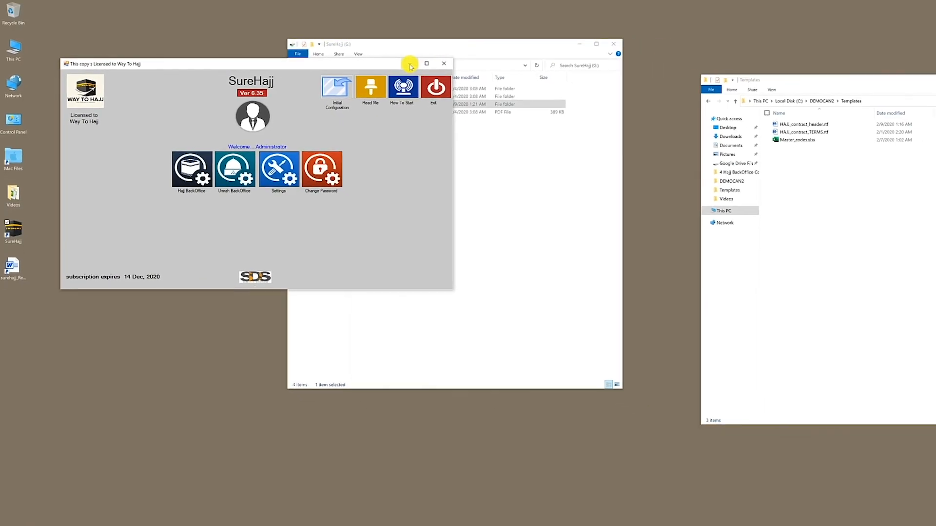
Minimize SureHajj, close the spare folder window, and open HAJJ_contract_header.rtf from the contracts_header folder in Surehajj Data
left_click(420, 66)
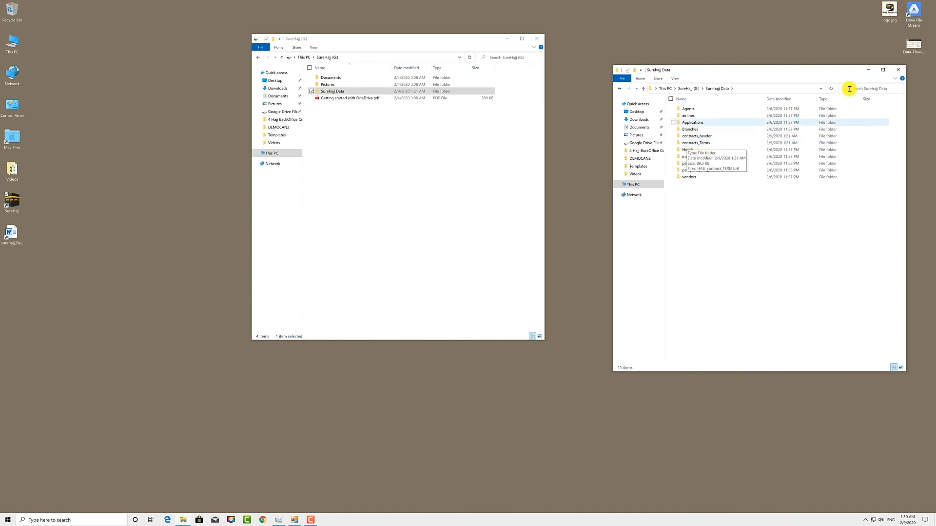
left_click(900, 72)
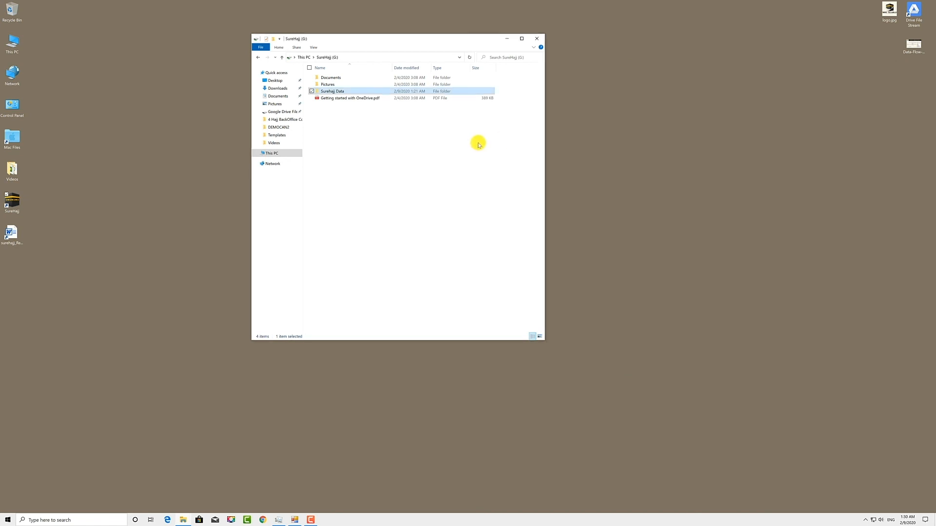
double_click(336, 92)
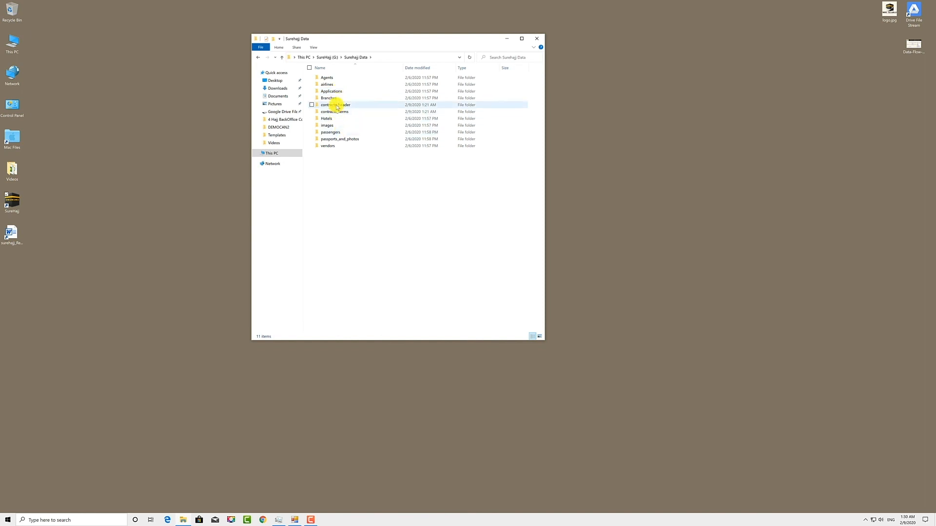
left_click(339, 108)
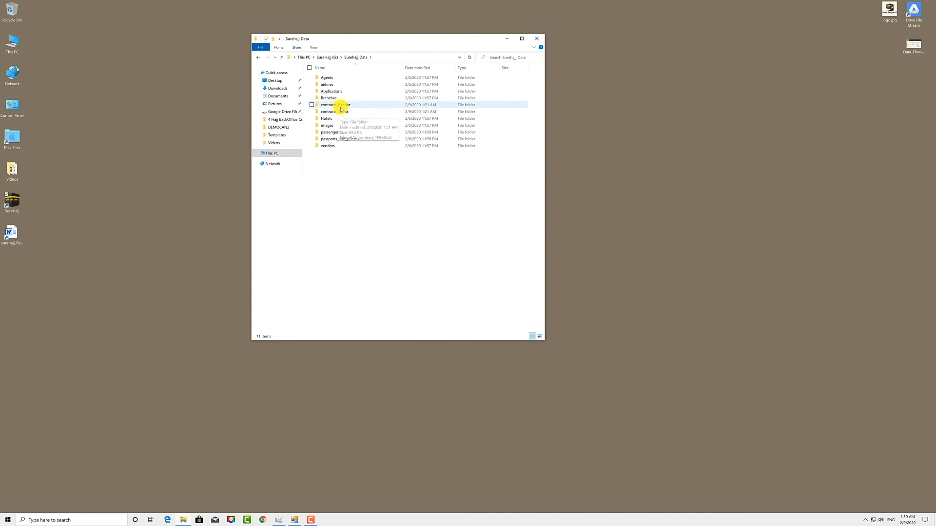
double_click(341, 108)
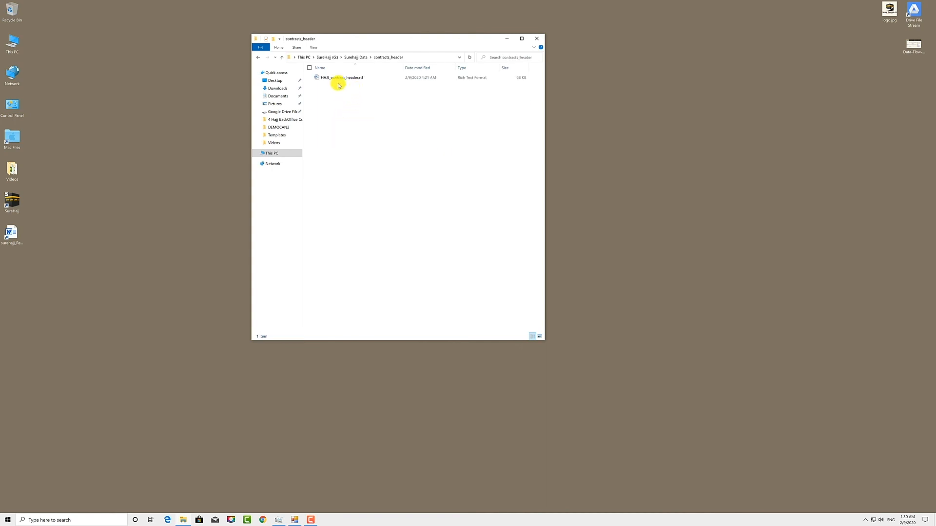
double_click(343, 79)
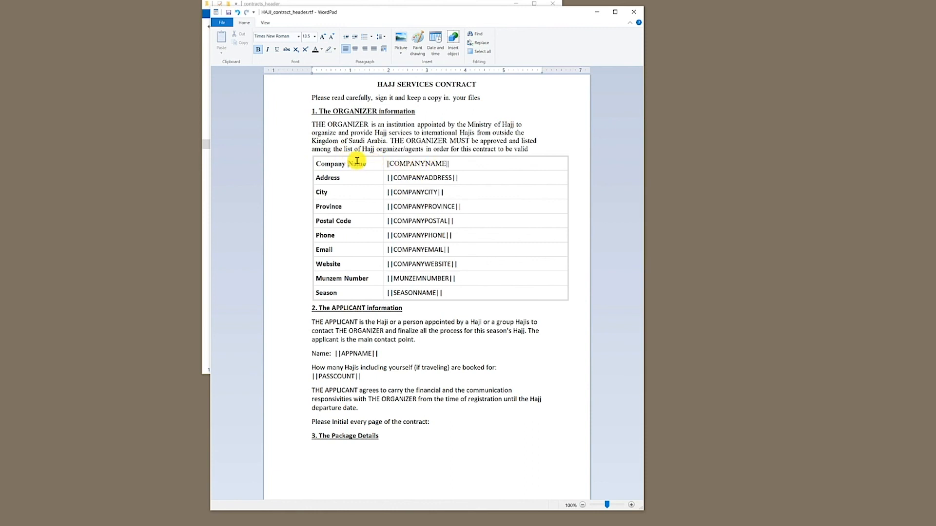
Colour the Company Name label red in the organizer table, and save and close the contract header document
left_click_drag(367, 164, 307, 164)
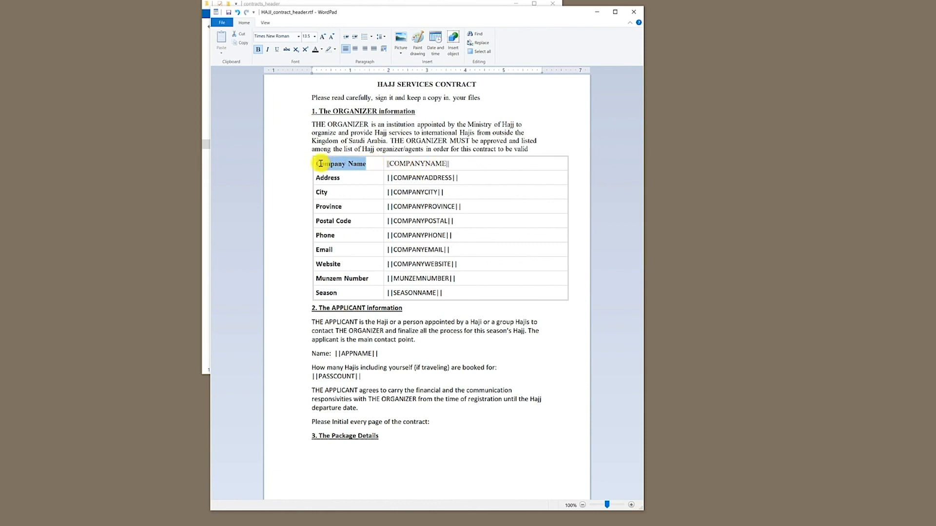
left_click(323, 49)
left_click(296, 72)
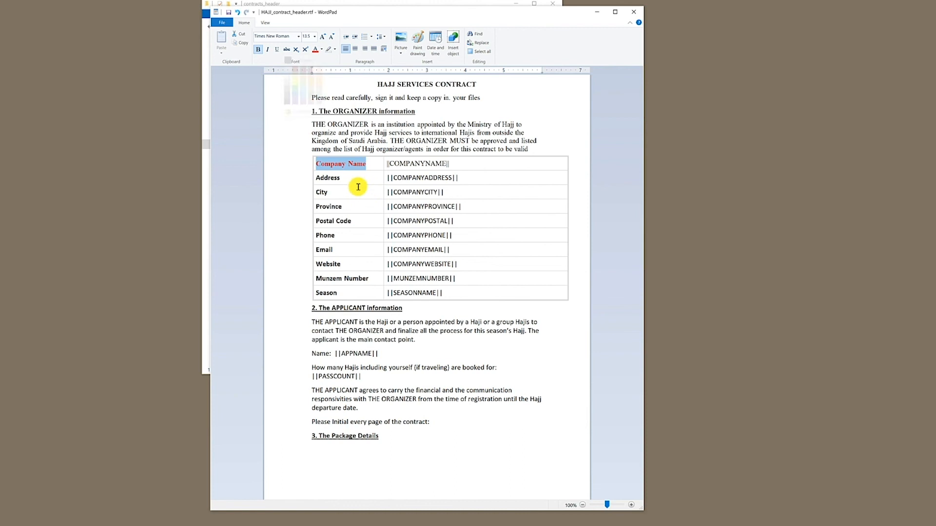
left_click(357, 184)
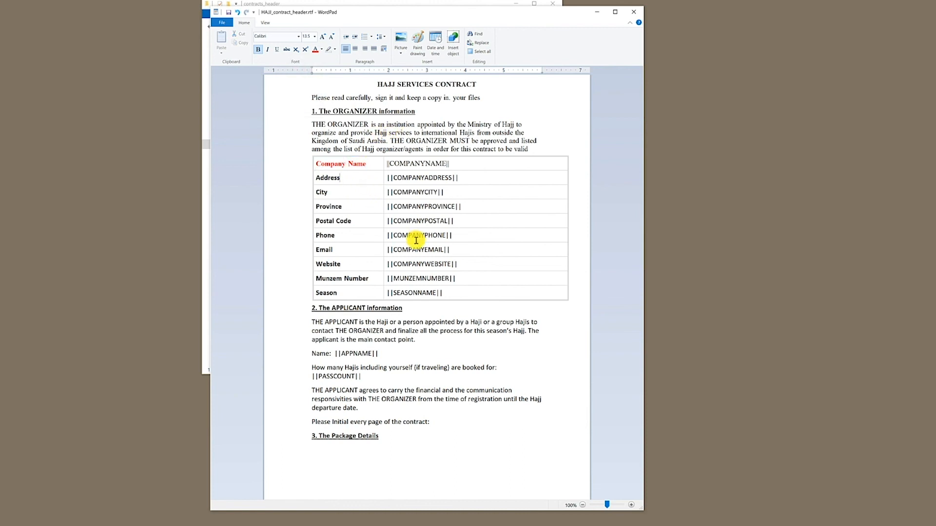
left_click(230, 14)
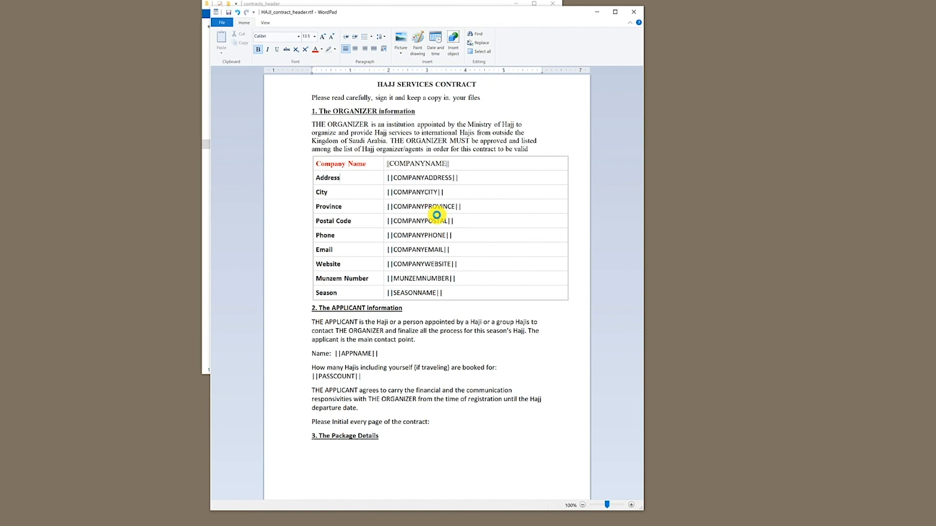
left_click(634, 12)
Return to the Surehajj Data folder and open HAJJ_contract_TERMS.rtf from the contracts_Terms folder
left_click(326, 27)
left_click(319, 94)
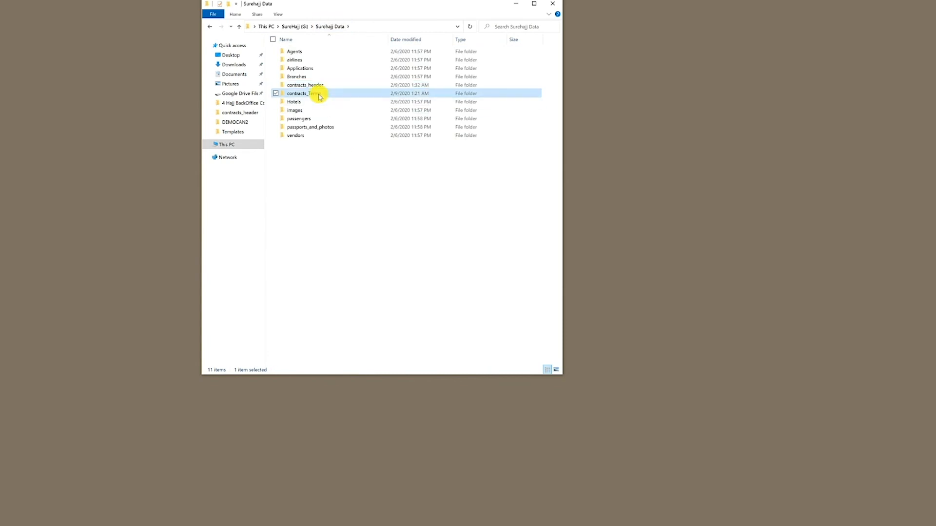
double_click(319, 95)
double_click(322, 52)
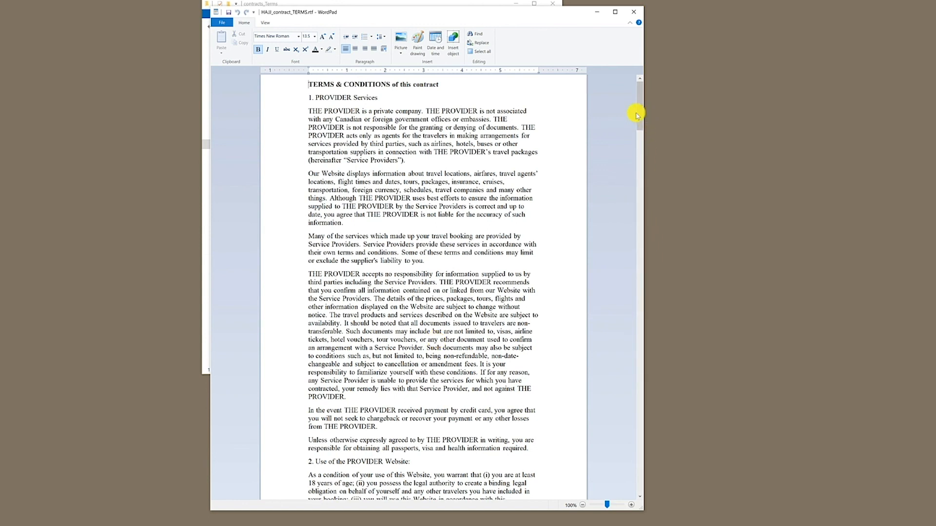
Review the Reservation / Deposits / Fees and Cancellation sections of the terms, and save and close the document
left_click_drag(640, 126, 618, 360)
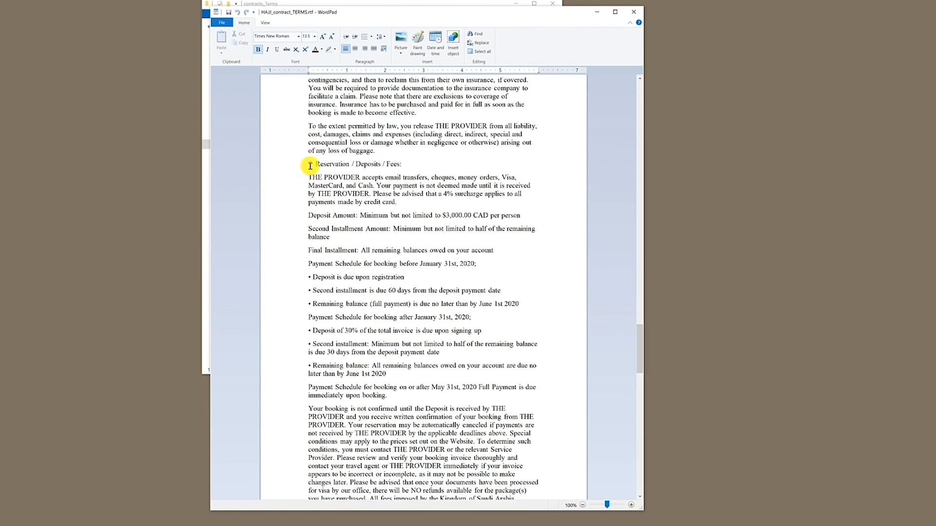
left_click_drag(310, 164, 412, 163)
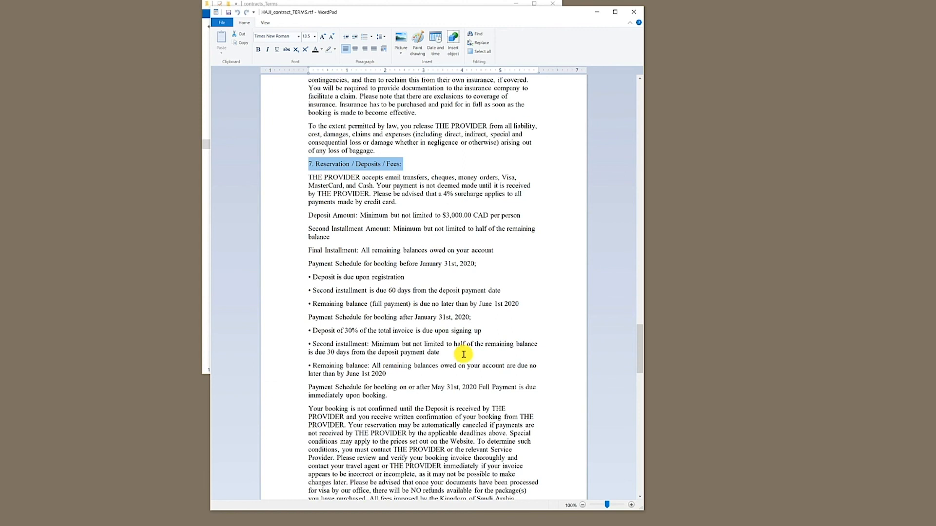
scroll(464, 357, "down", 9)
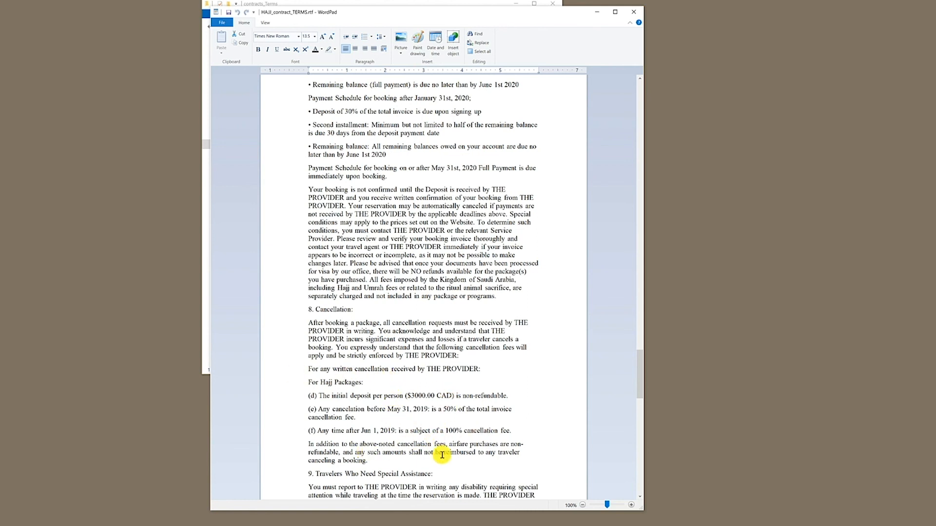
scroll(442, 454, "up", 10)
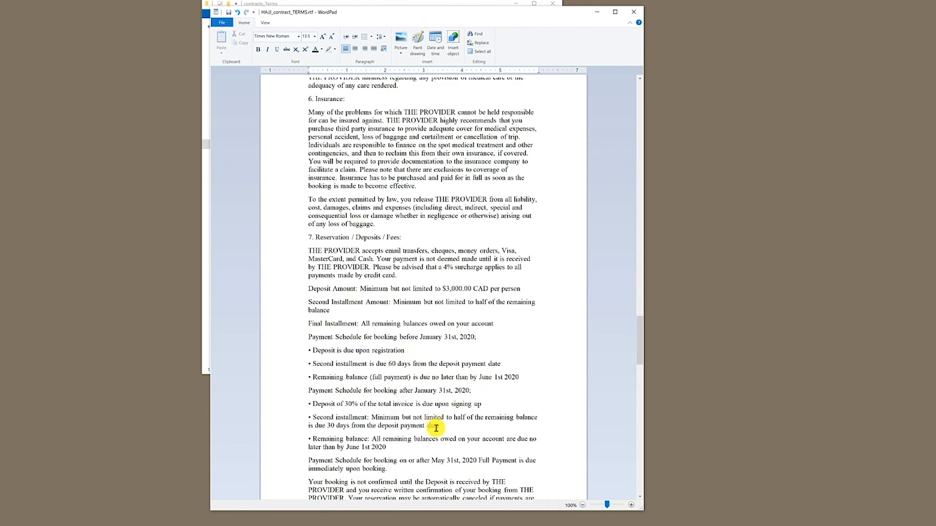
left_click(228, 12)
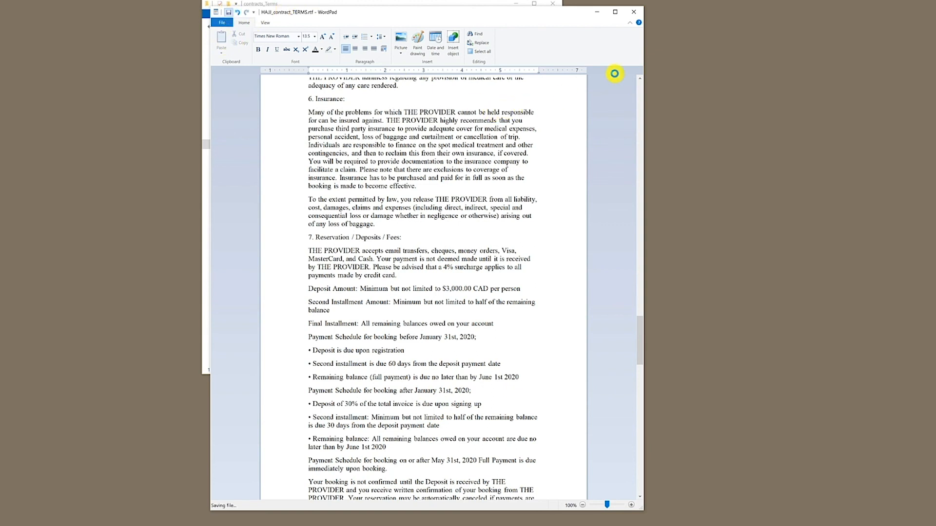
left_click(633, 12)
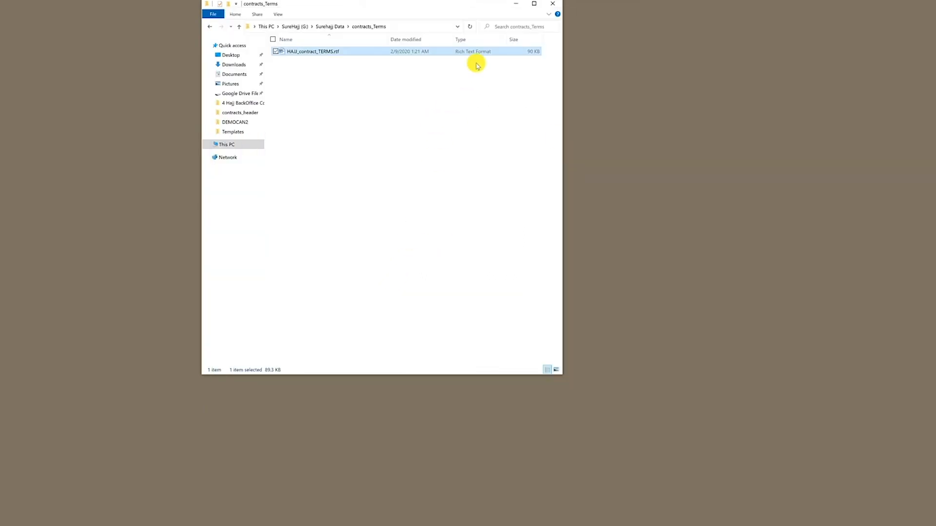
Minimize the folder window, switch to SureHajj, and open Hajj Contract Design in the Hajj BackOffice
left_click(516, 4)
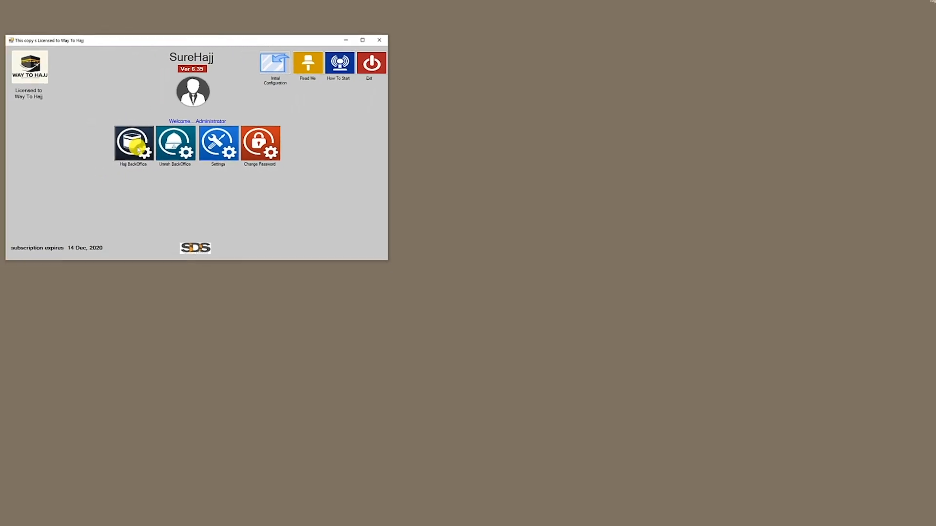
left_click(139, 150)
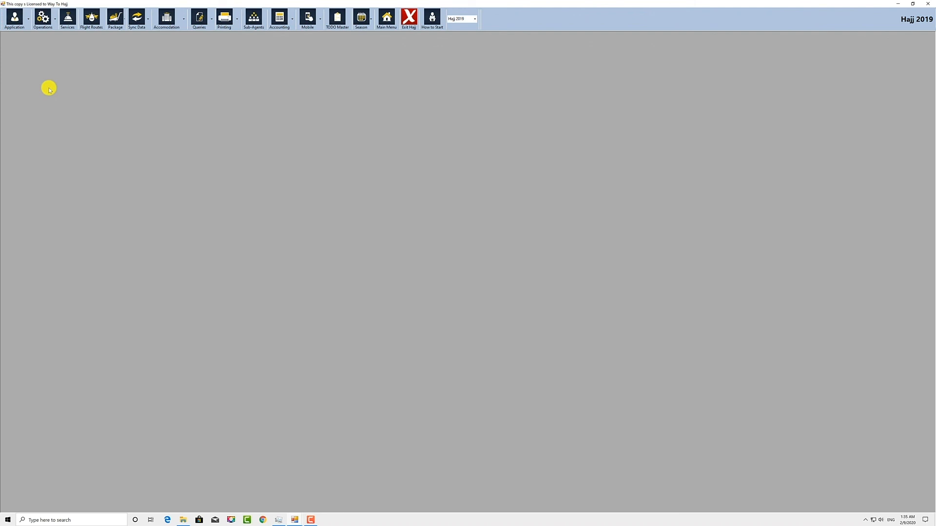
left_click(30, 22)
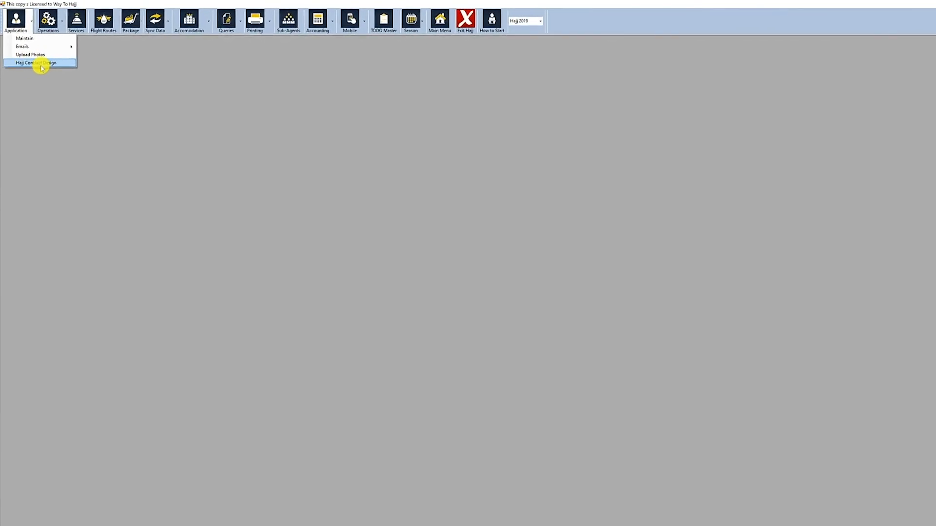
left_click(156, 138)
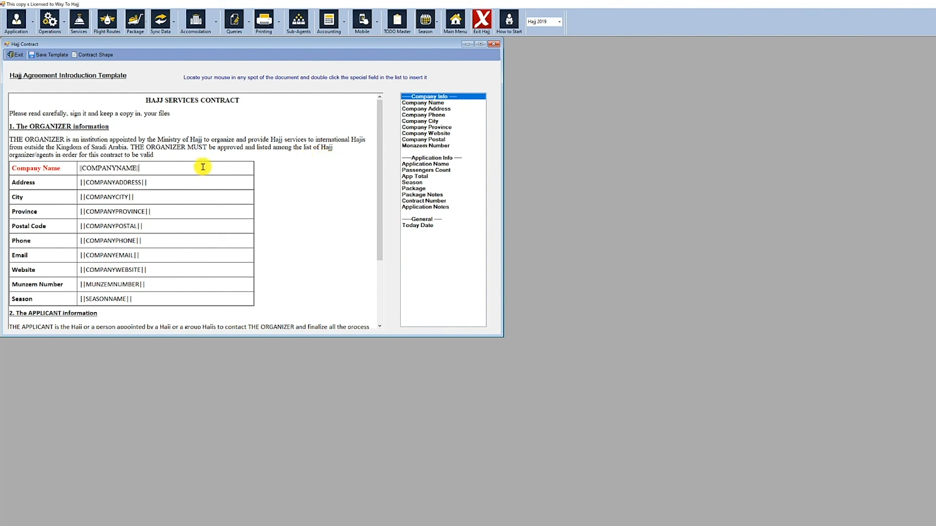
Replace the COMPANYNAME placeholder in the first row of the organizer table with the Company Phone special field
left_click_drag(139, 168, 80, 168)
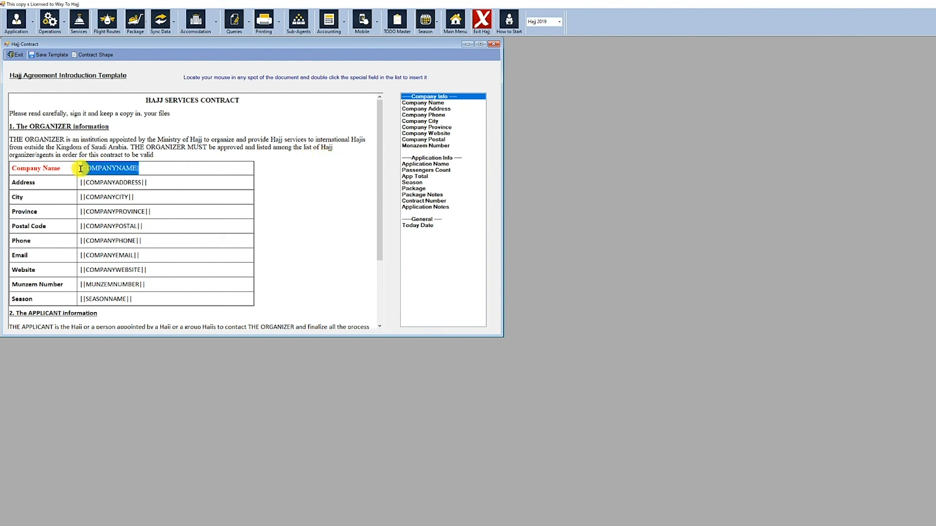
key("Delete")
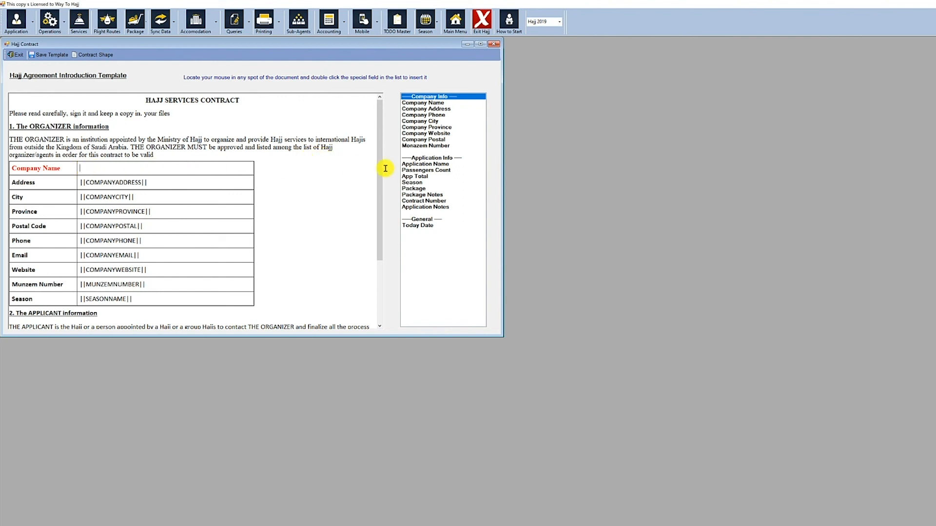
double_click(424, 115)
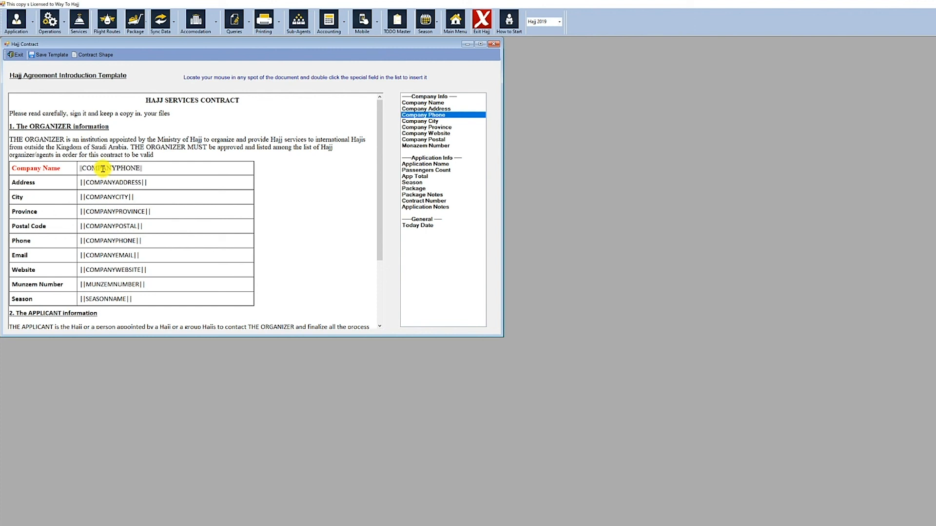
Relabel the organizer table's first row as "Company Tel" and save the contract introduction template
left_click_drag(69, 169, 5, 168)
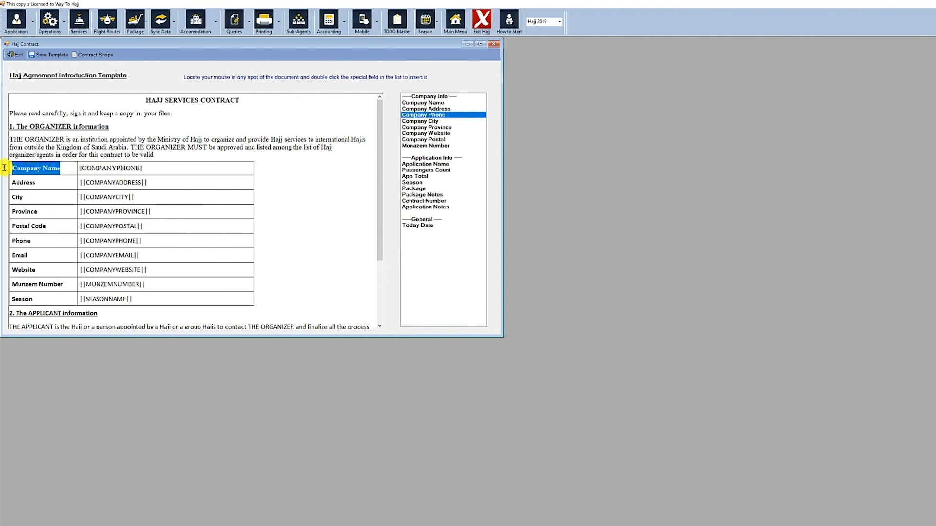
type("Company Tel")
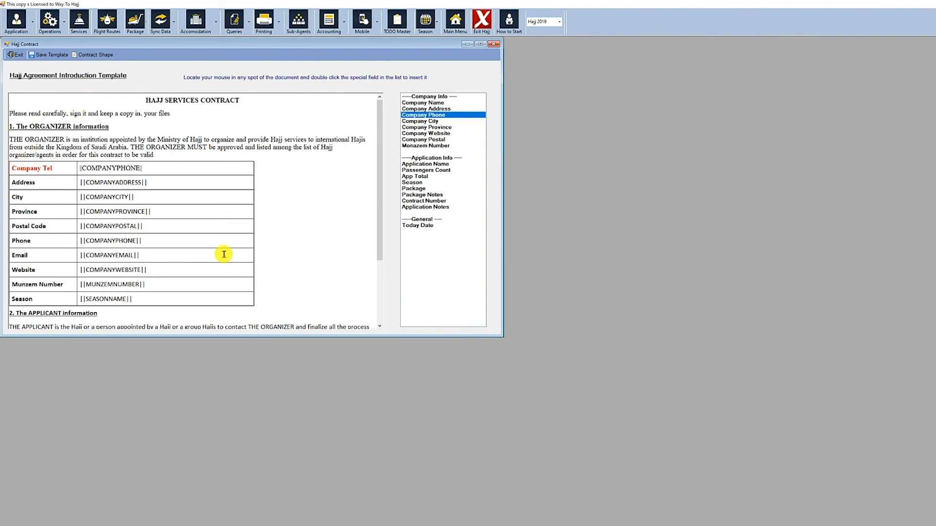
left_click(54, 56)
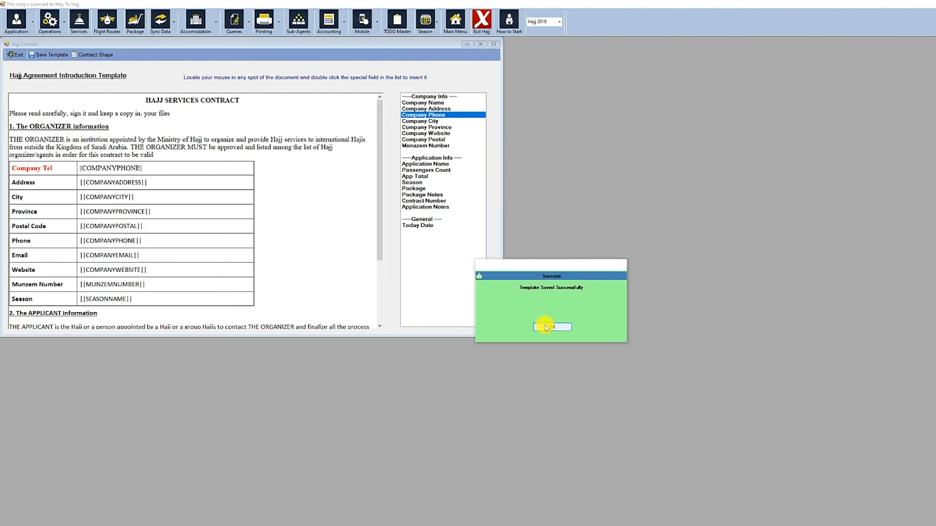
left_click(547, 328)
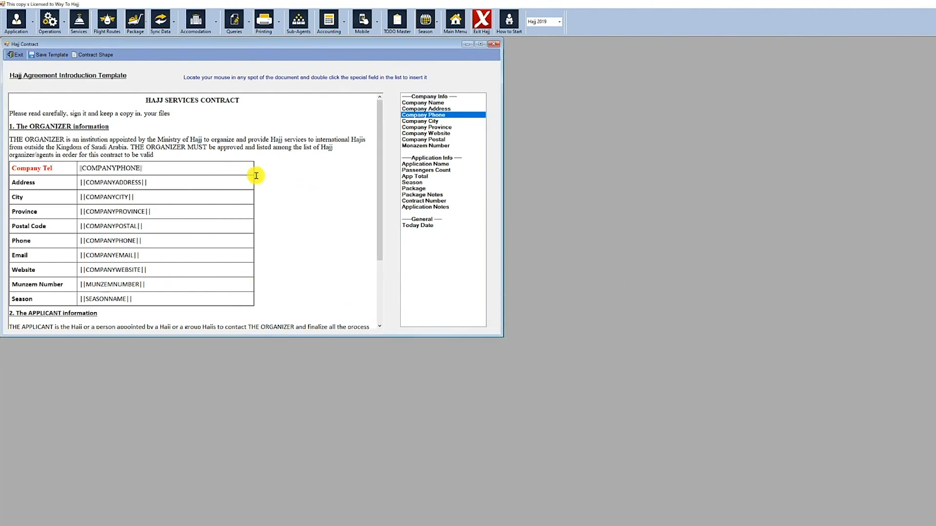